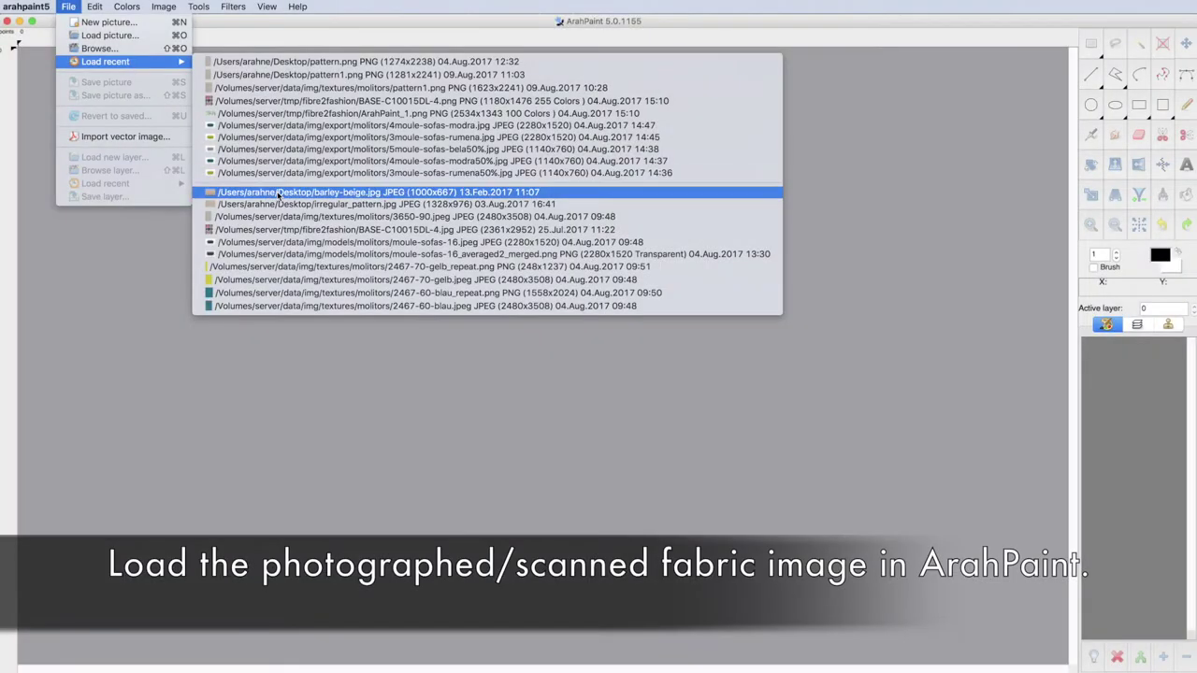
# - Load barley-beige.jpg from the recent images list
pyautogui.click(277, 192)
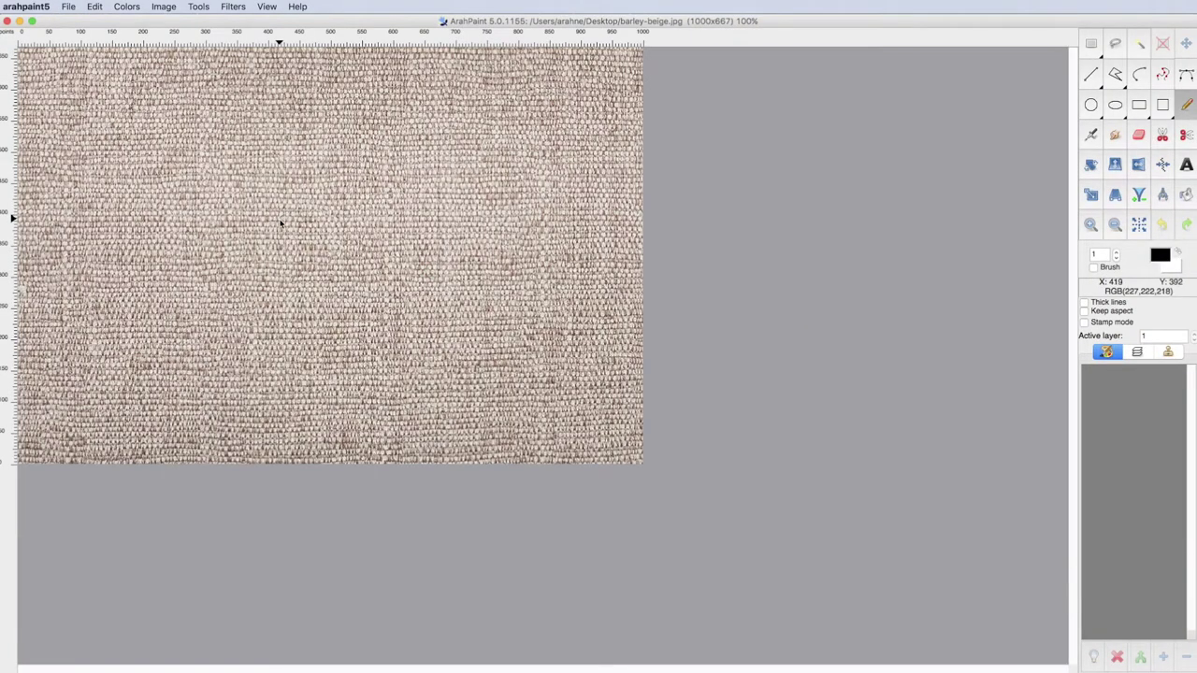
# - Tile the fabric in repeat view, zoom to inspect the seams, then turn repeat off
pyautogui.press('-')
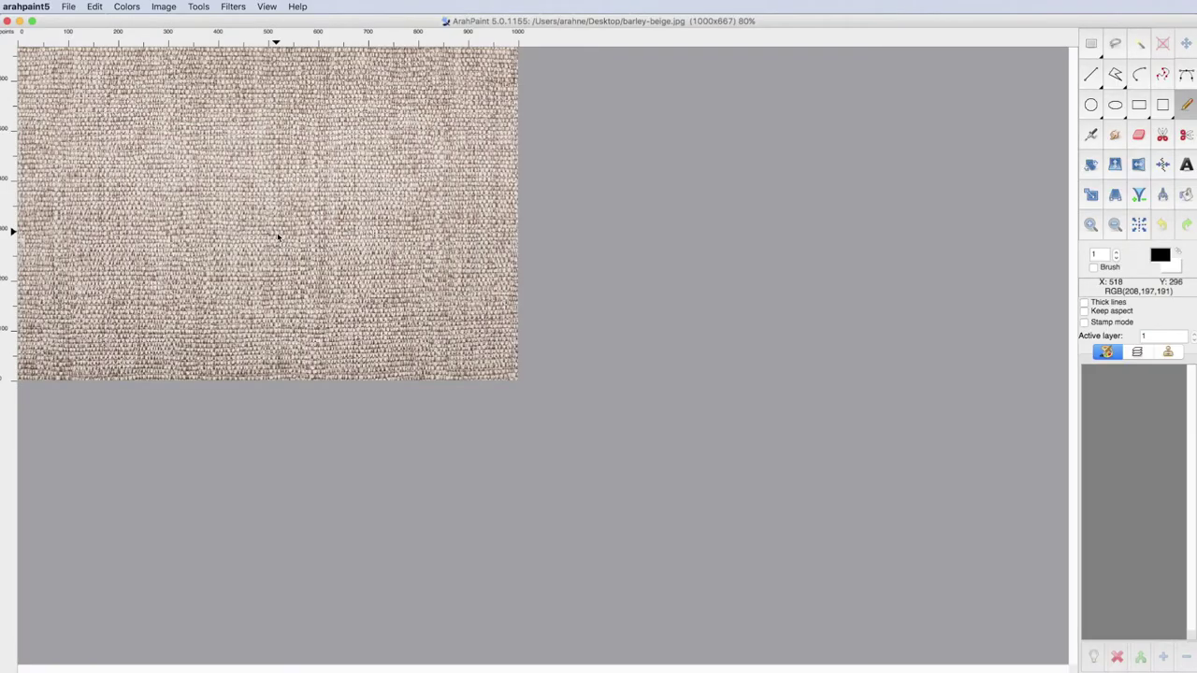
pyautogui.press('r')
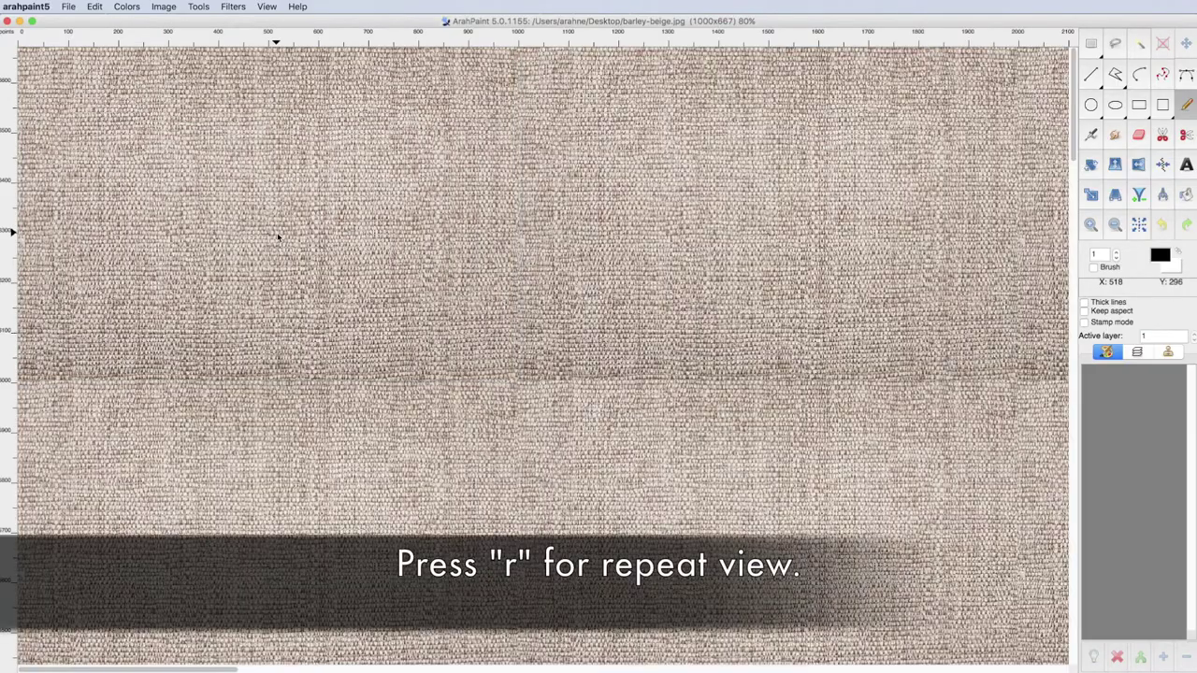
pyautogui.press('-')
pyautogui.press('+')
pyautogui.press('+')
pyautogui.press('+')
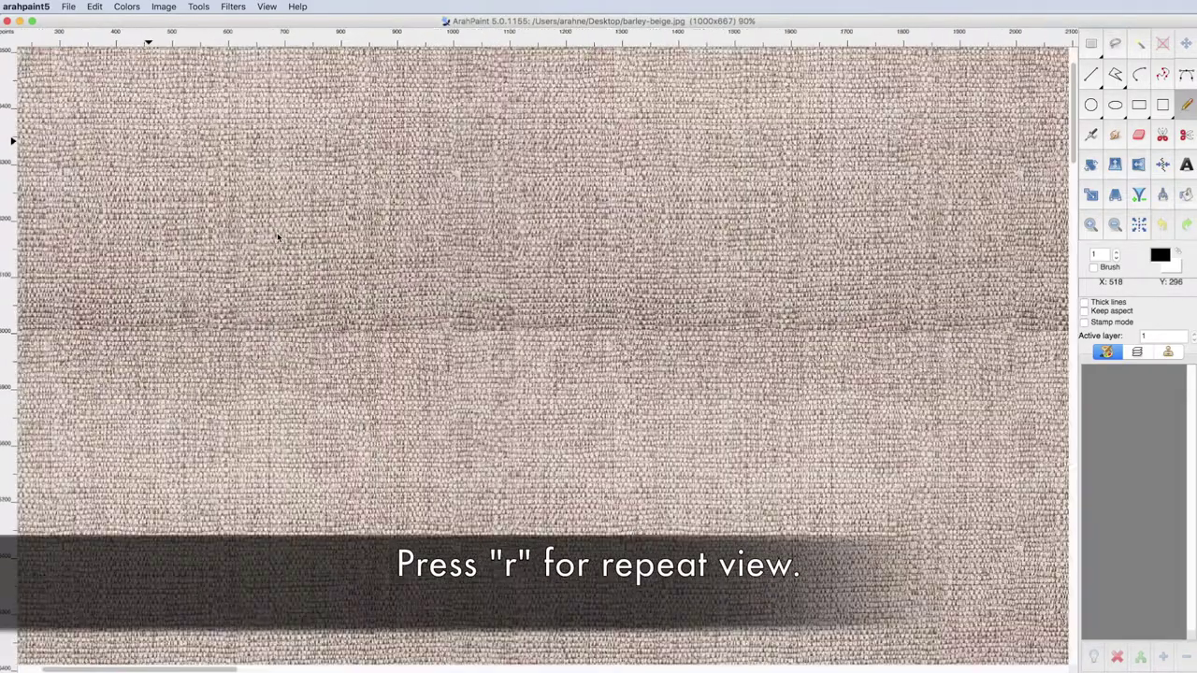
pyautogui.press('+')
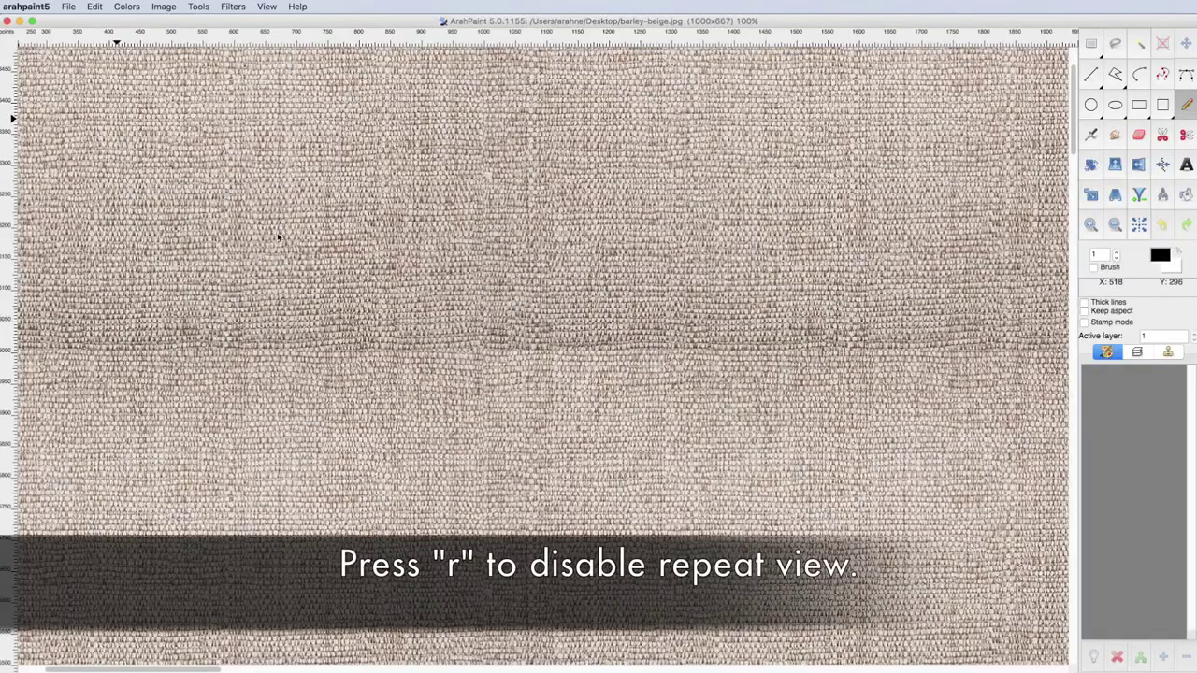
pyautogui.press('r')
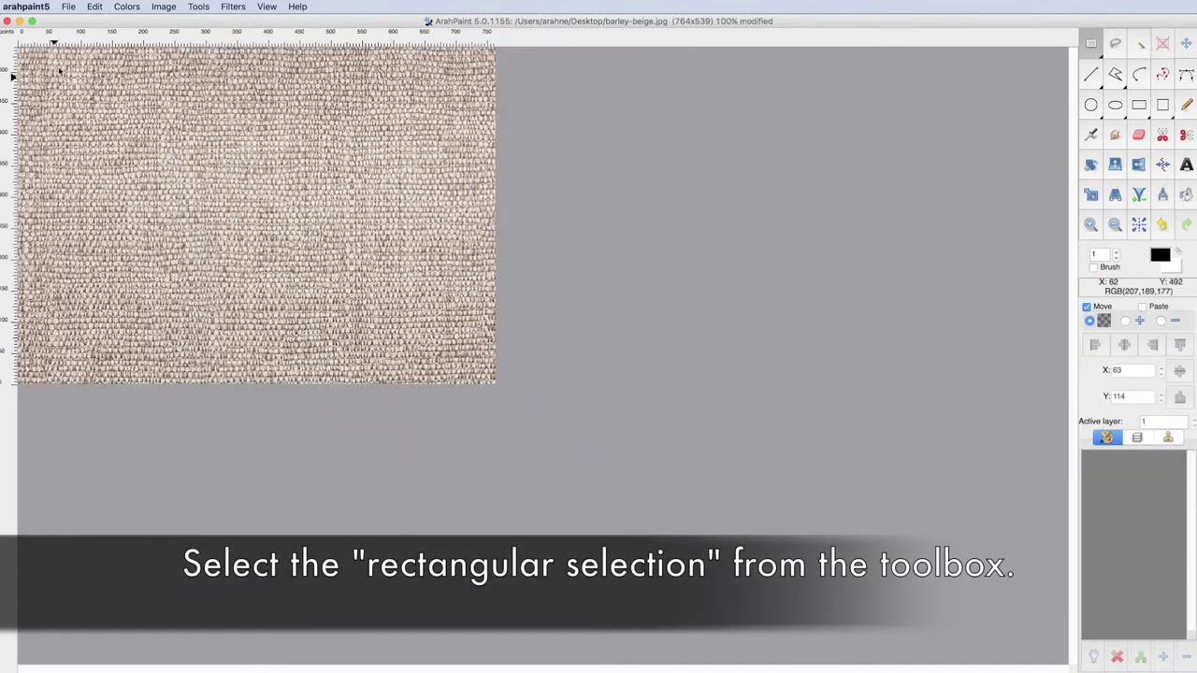
# - Select a 684x455 area of the fabric and crop the image to it
pyautogui.moveTo(51, 56); pyautogui.dragTo(378, 286)
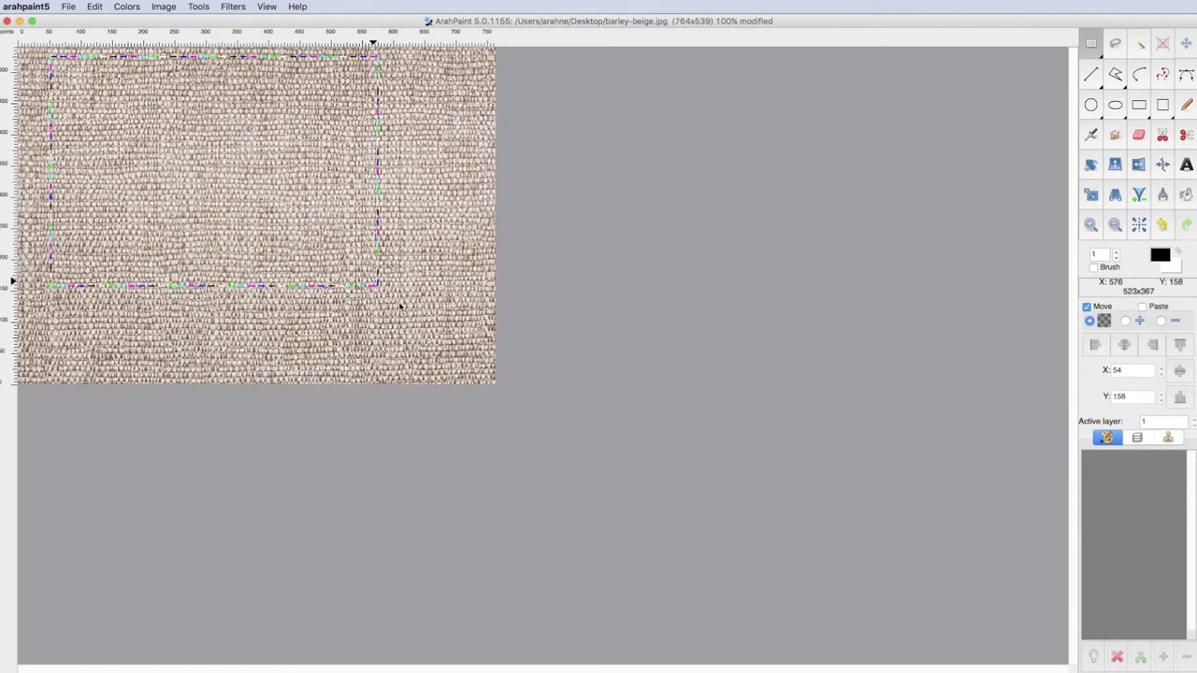
pyautogui.moveTo(426, 334); pyautogui.dragTo(430, 340)
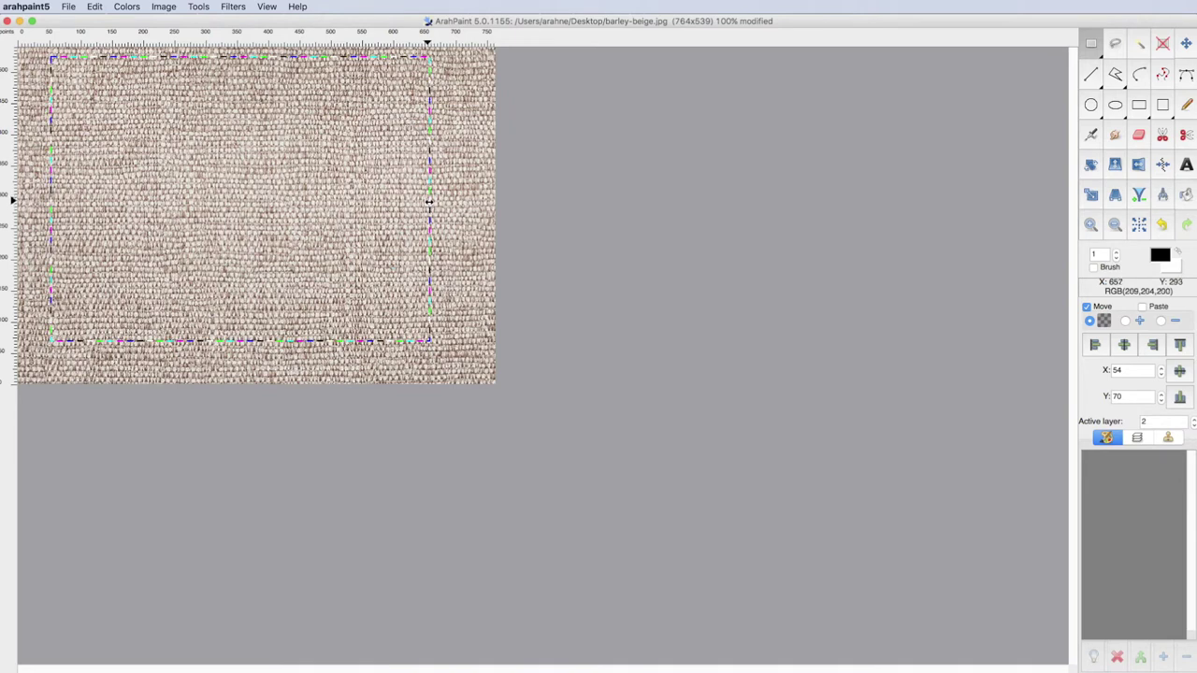
pyautogui.moveTo(429, 201); pyautogui.dragTo(478, 202)
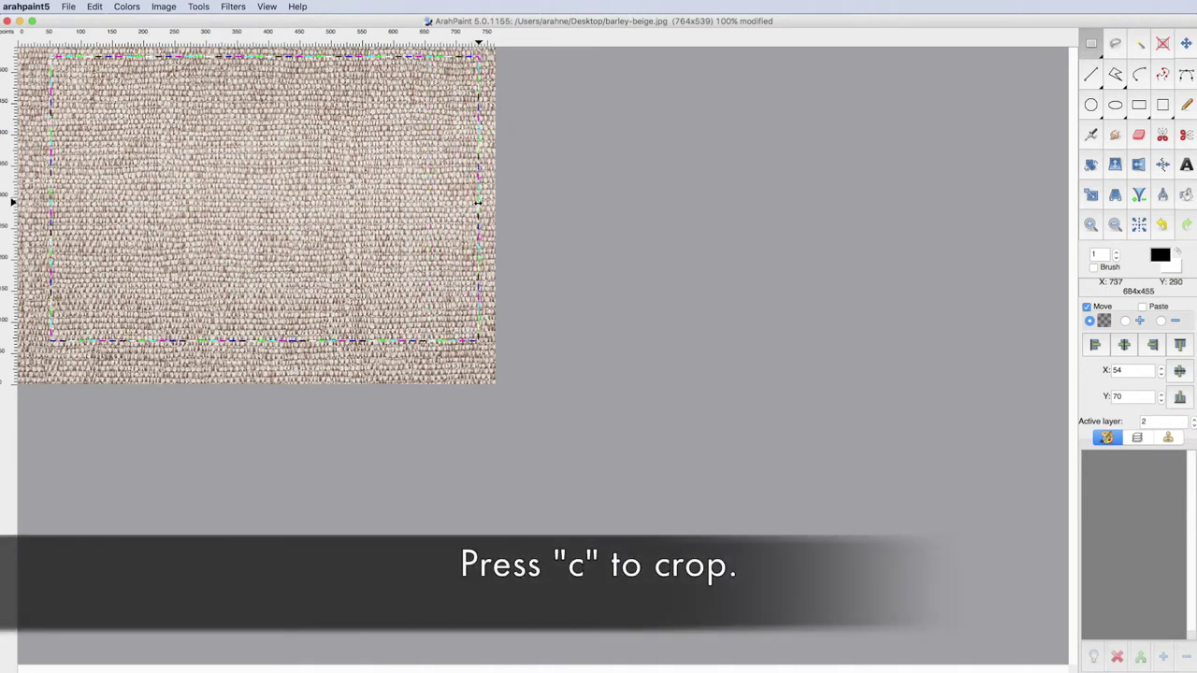
pyautogui.press('c')
# - Check the cropped 684x455 tile in repeat view with the whole image selected
pyautogui.press('r')
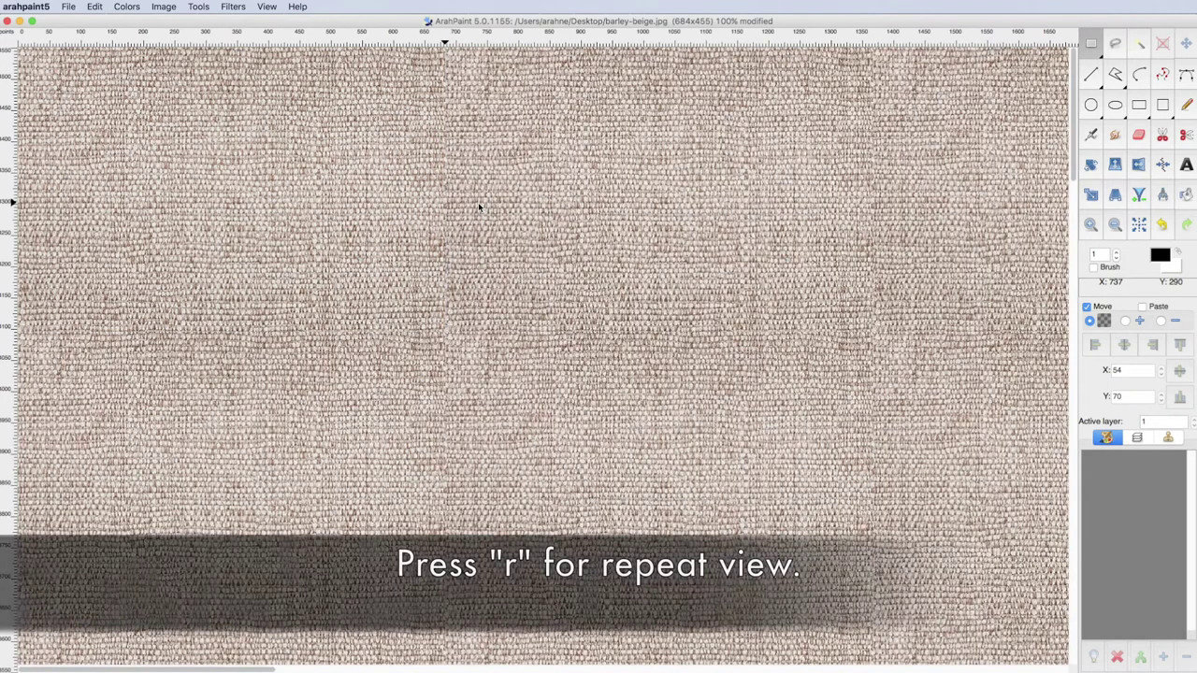
pyautogui.press('r')
pyautogui.hotkey('ctrl', 'a')
pyautogui.press('r')
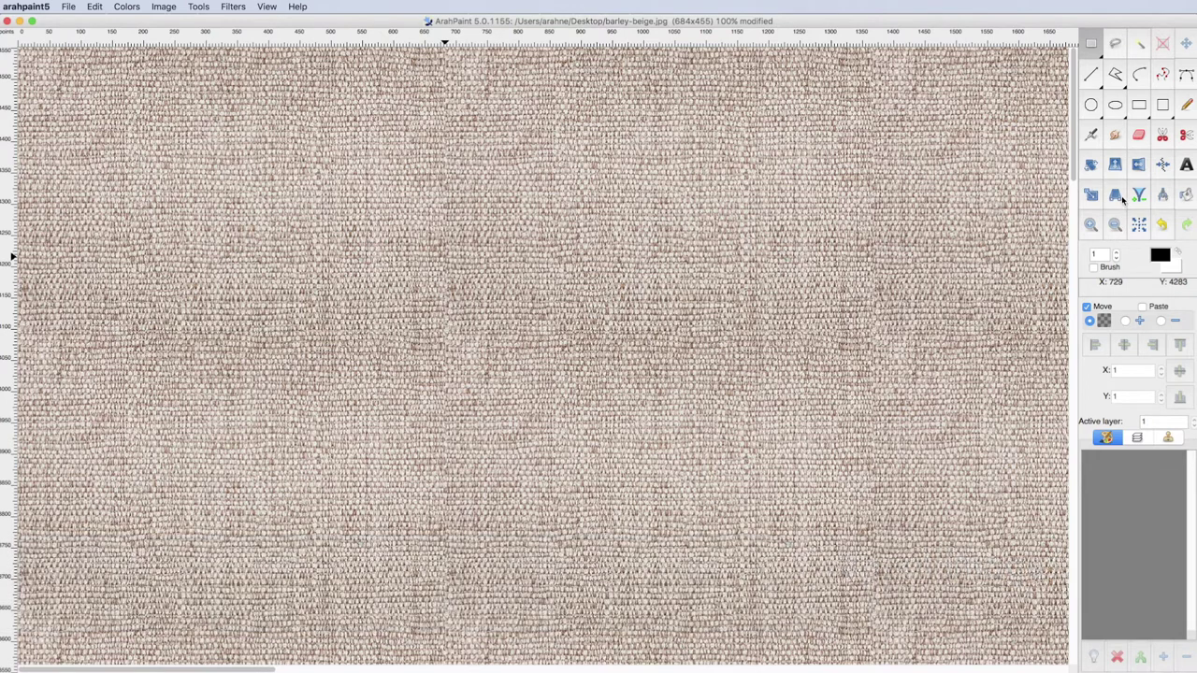
# - Trim the tile pixel by pixel with Resize/Rotate's add-space option to 653x434, then exit repeat view
pyautogui.click(1091, 194)
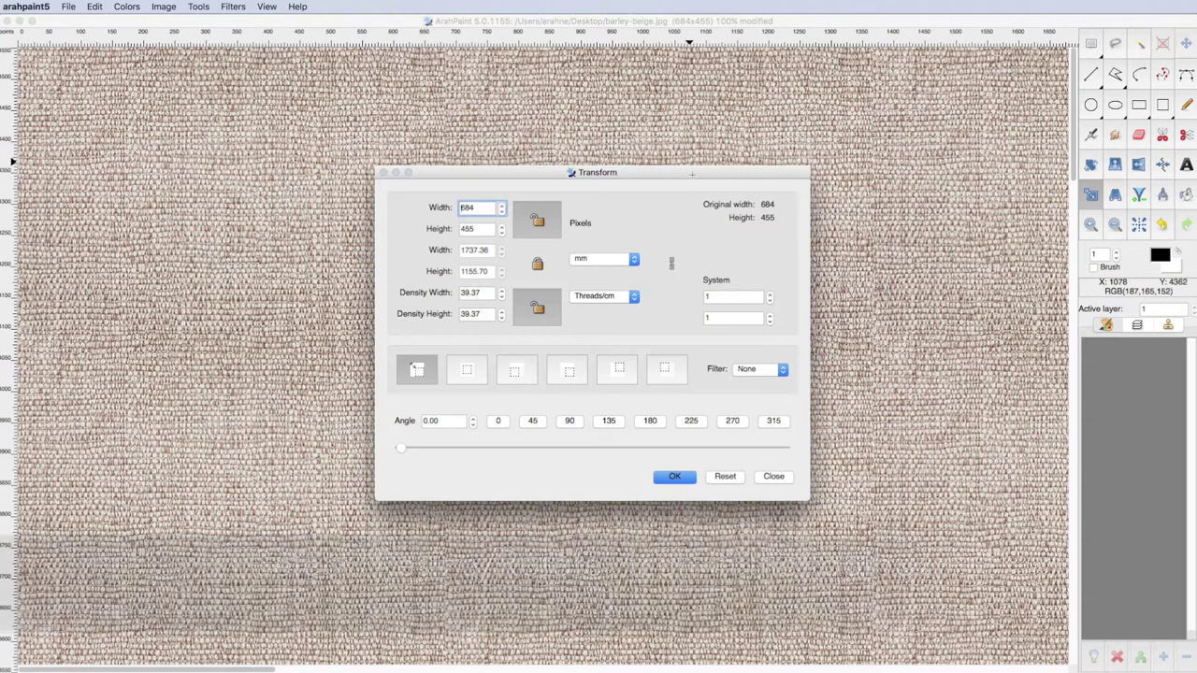
pyautogui.moveTo(692, 173); pyautogui.dragTo(984, 202)
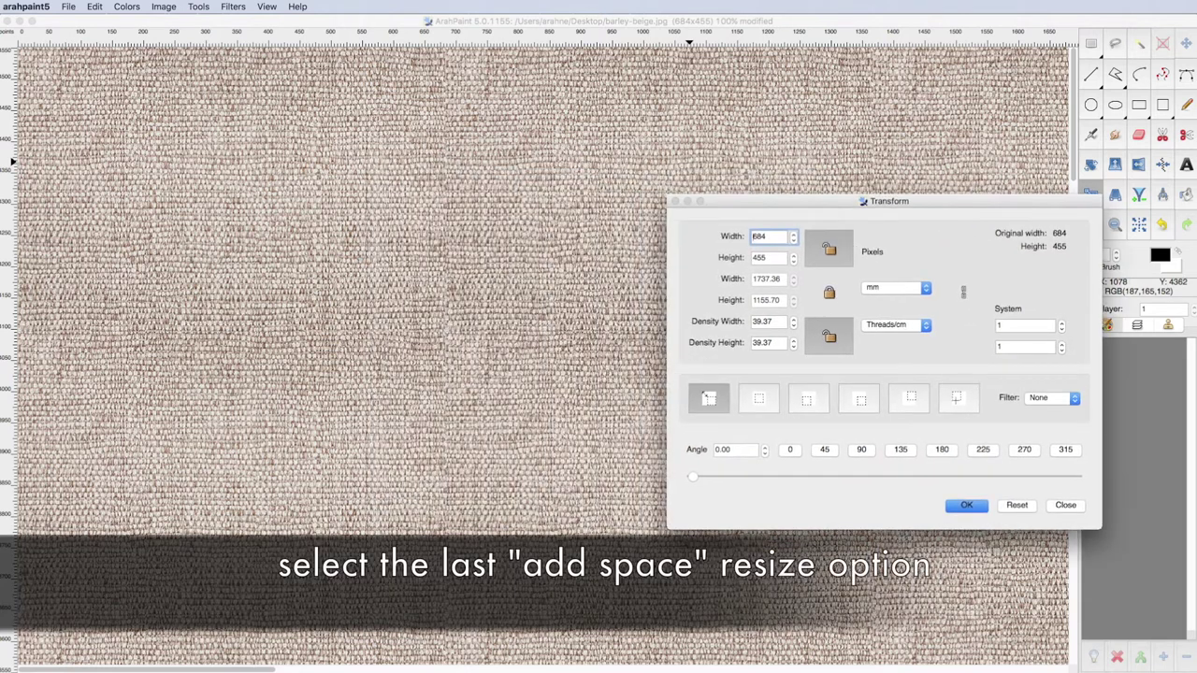
pyautogui.click(955, 399)
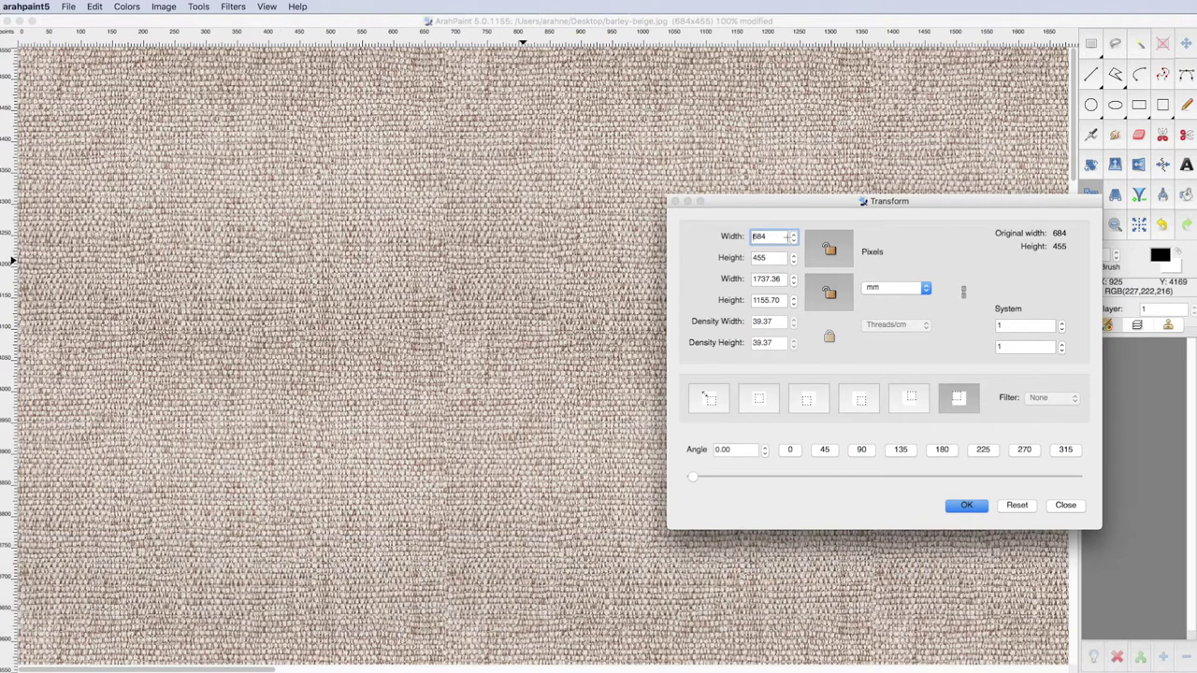
pyautogui.press('Down')
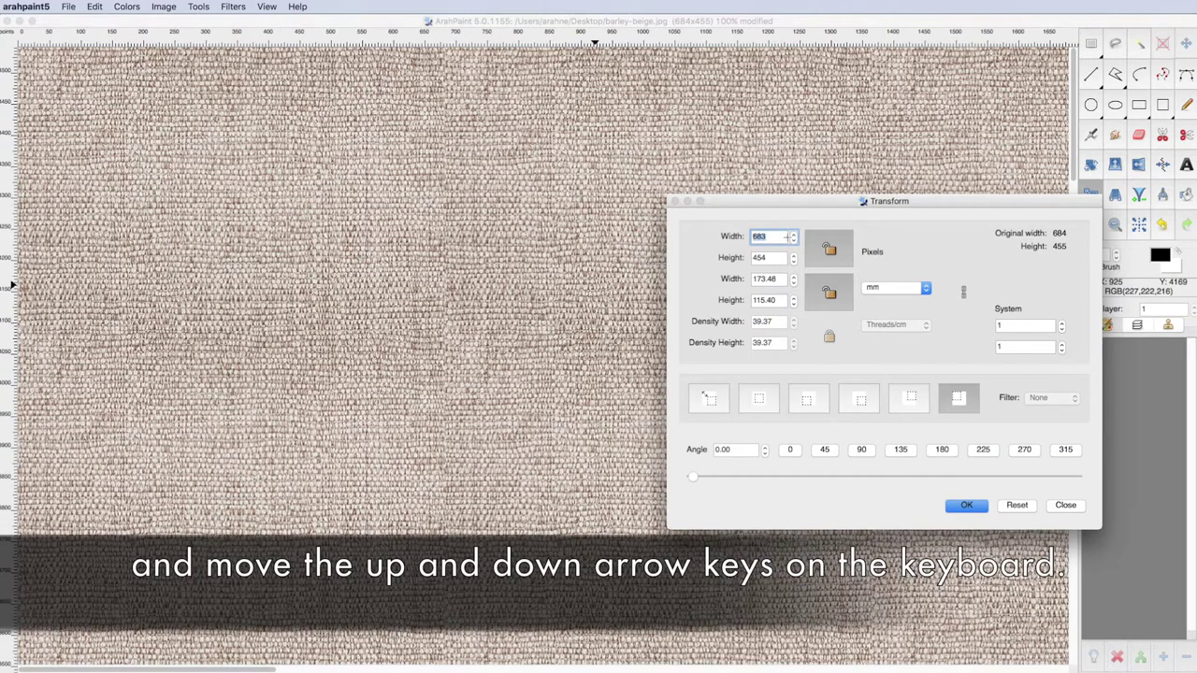
pyautogui.press('Down')
pyautogui.press('Down')
pyautogui.press('Down')
pyautogui.press('Down')
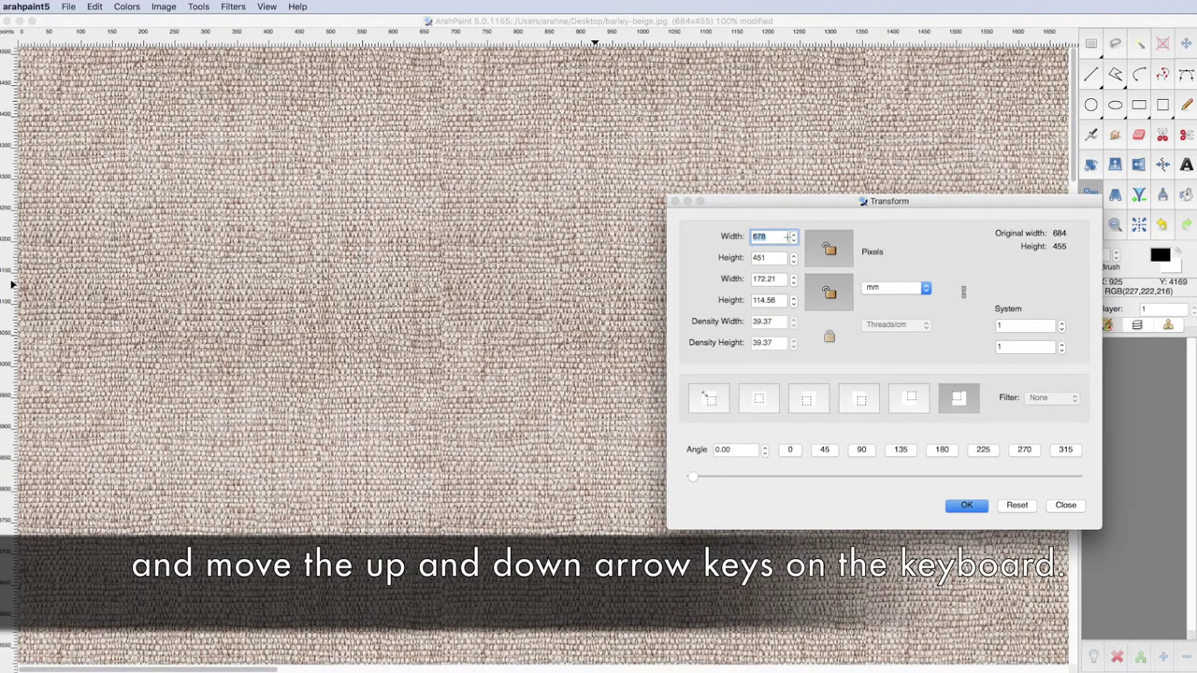
pyautogui.press('Down')
pyautogui.press('Down')
pyautogui.press('Down')
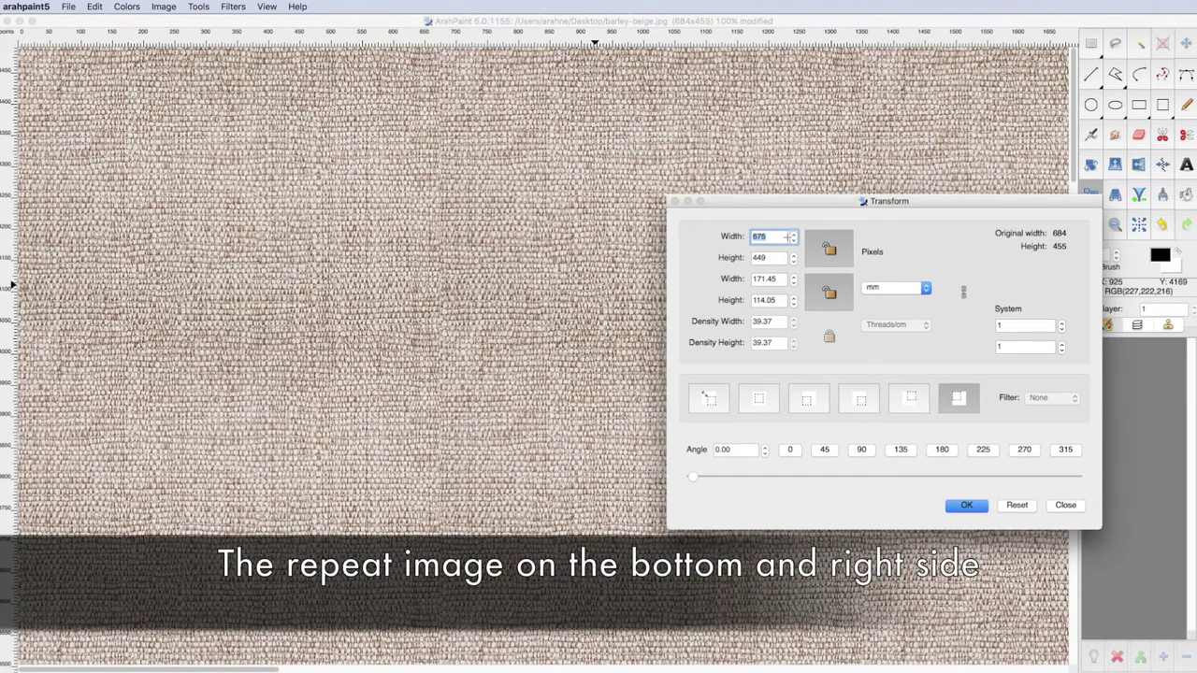
pyautogui.press('Down')
pyautogui.press('Down')
pyautogui.press('Down')
pyautogui.press('Down')
pyautogui.press('Down')
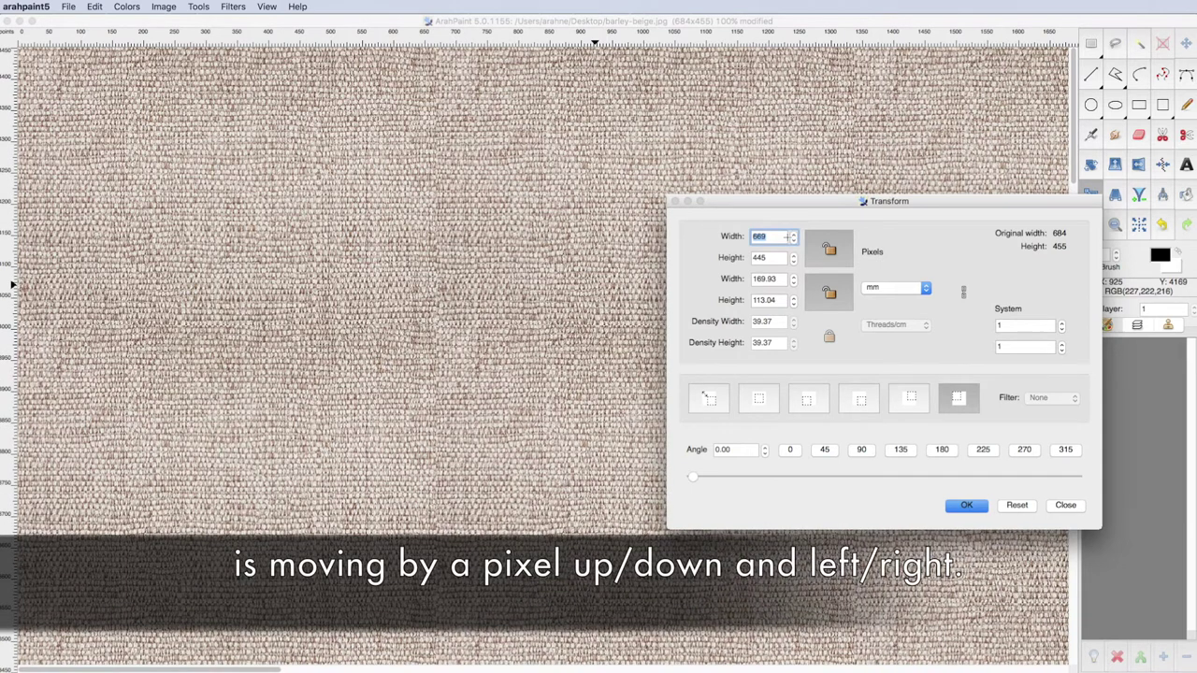
pyautogui.press('Down')
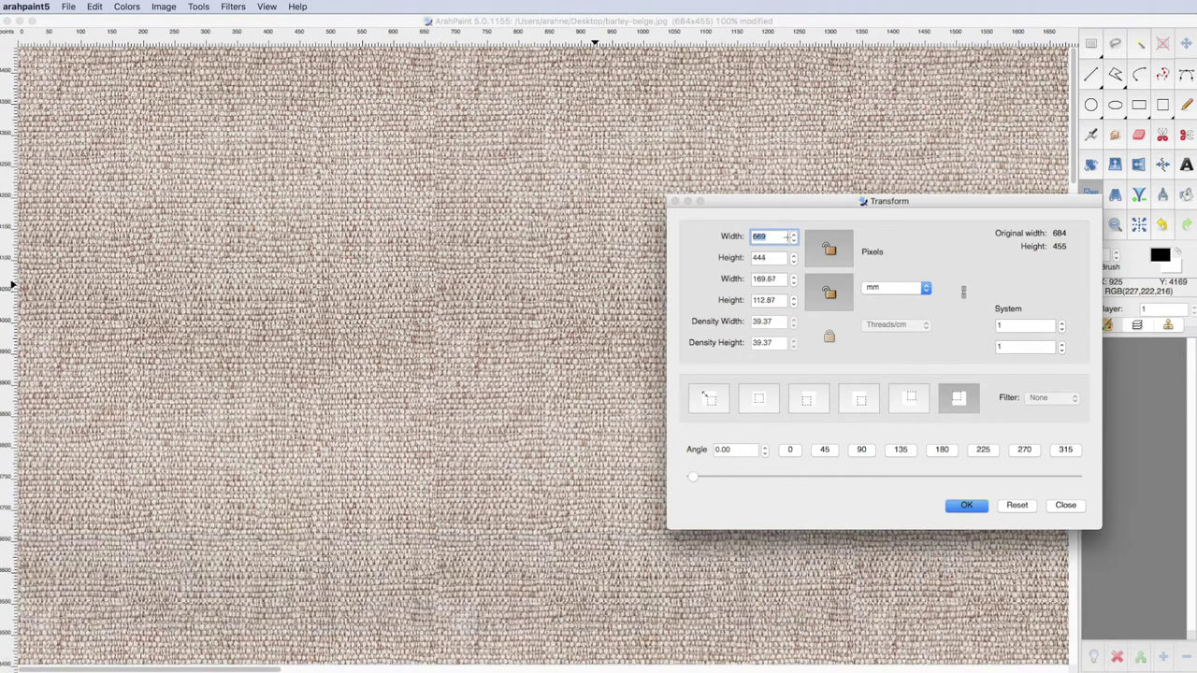
pyautogui.press('Down')
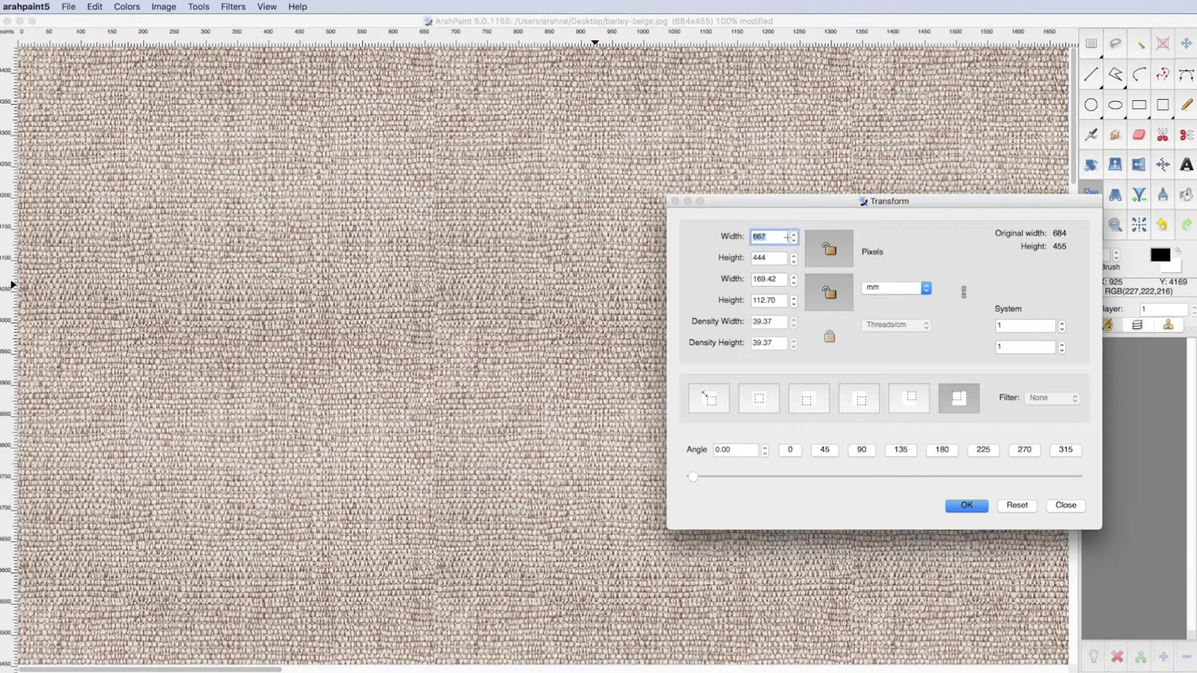
pyautogui.click(792, 242)
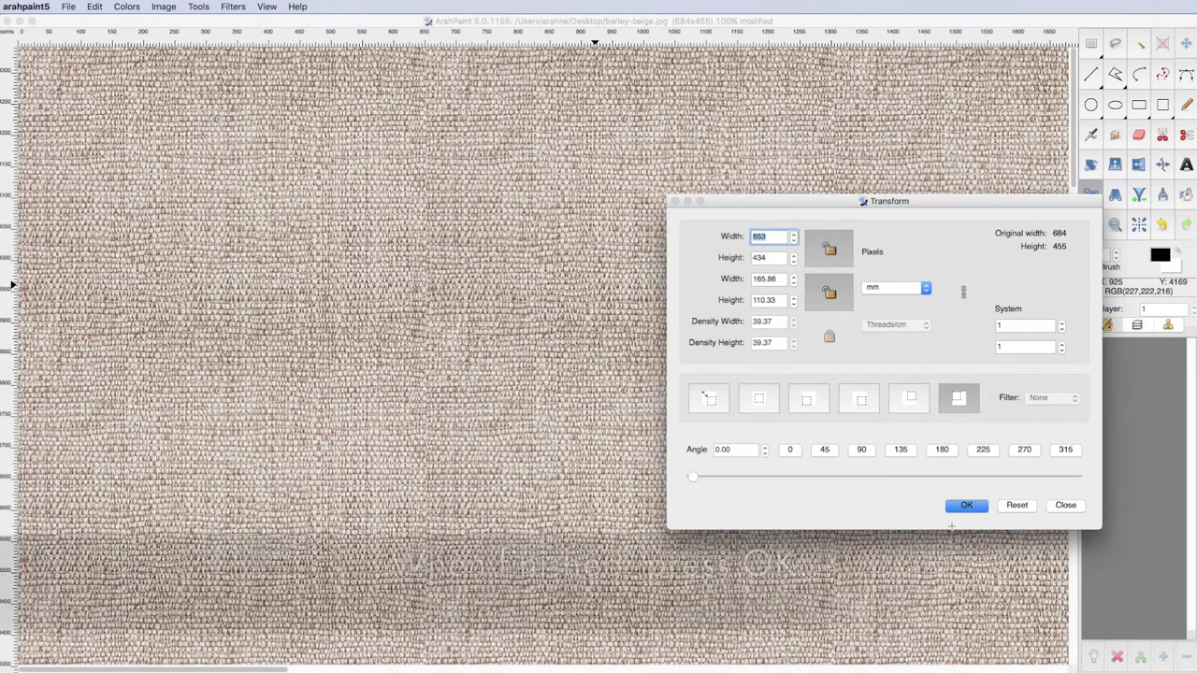
pyautogui.click(966, 505)
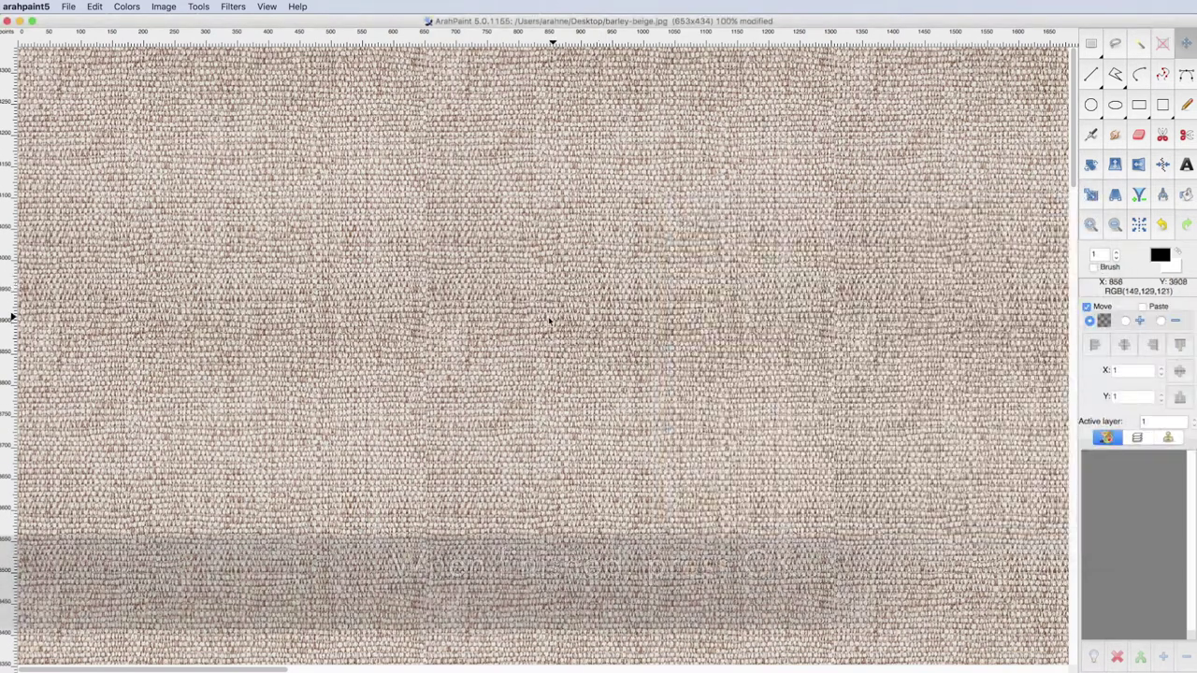
pyautogui.press('r')
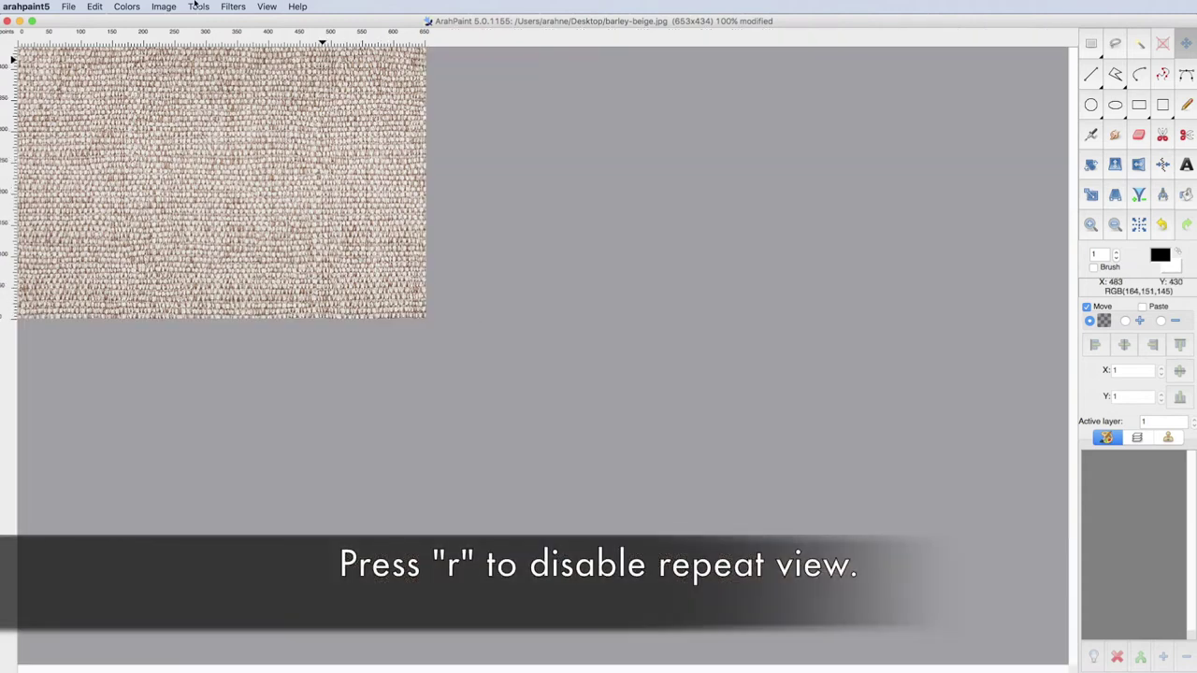
# - Add a Halfdrop Mirror X copy beside the tile, widening it to 1306x434
pyautogui.click(166, 6)
pyautogui.moveTo(193, 42)
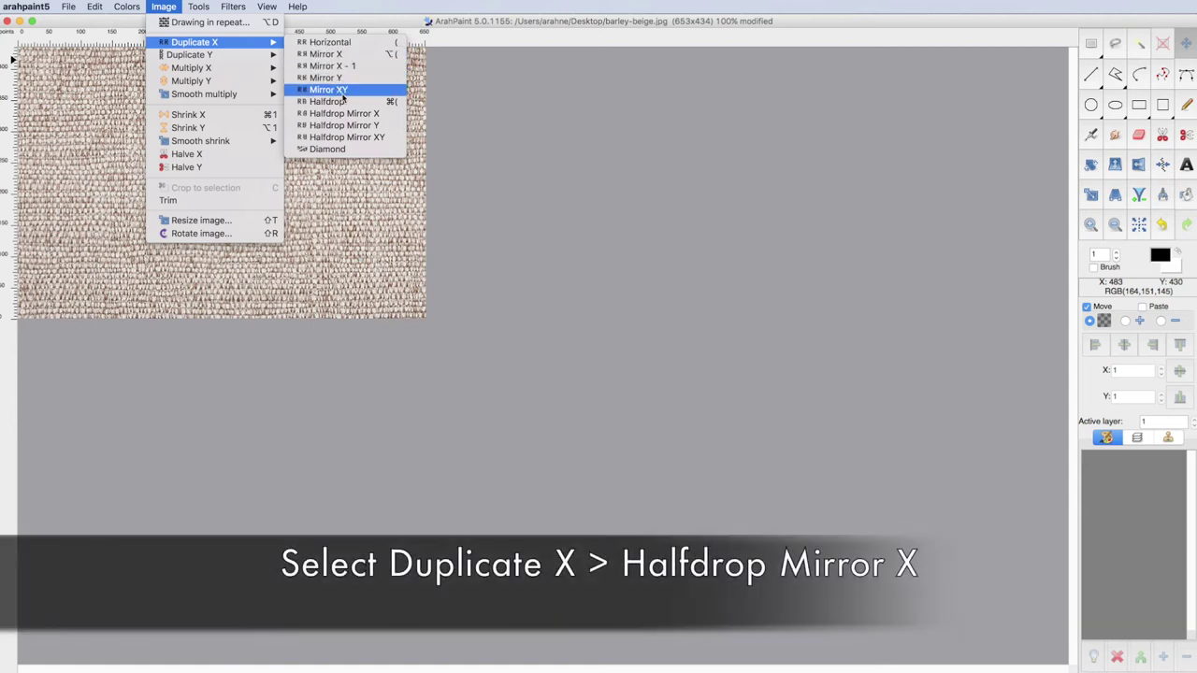
pyautogui.click(351, 113)
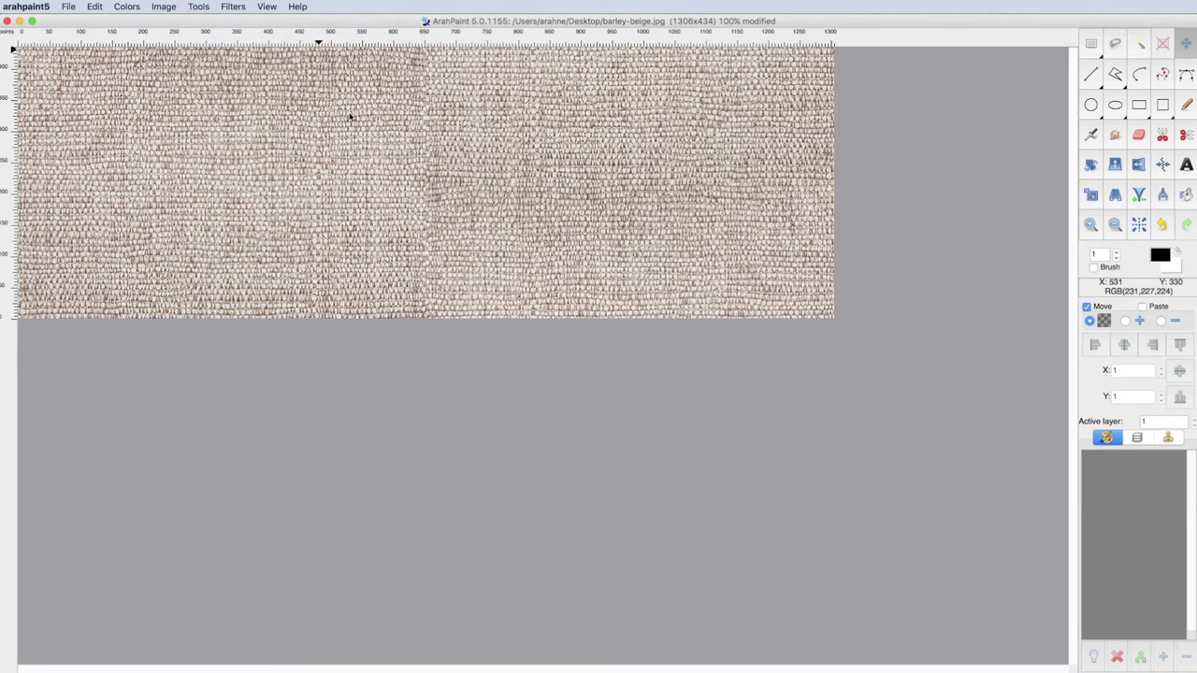
pyautogui.click(166, 6)
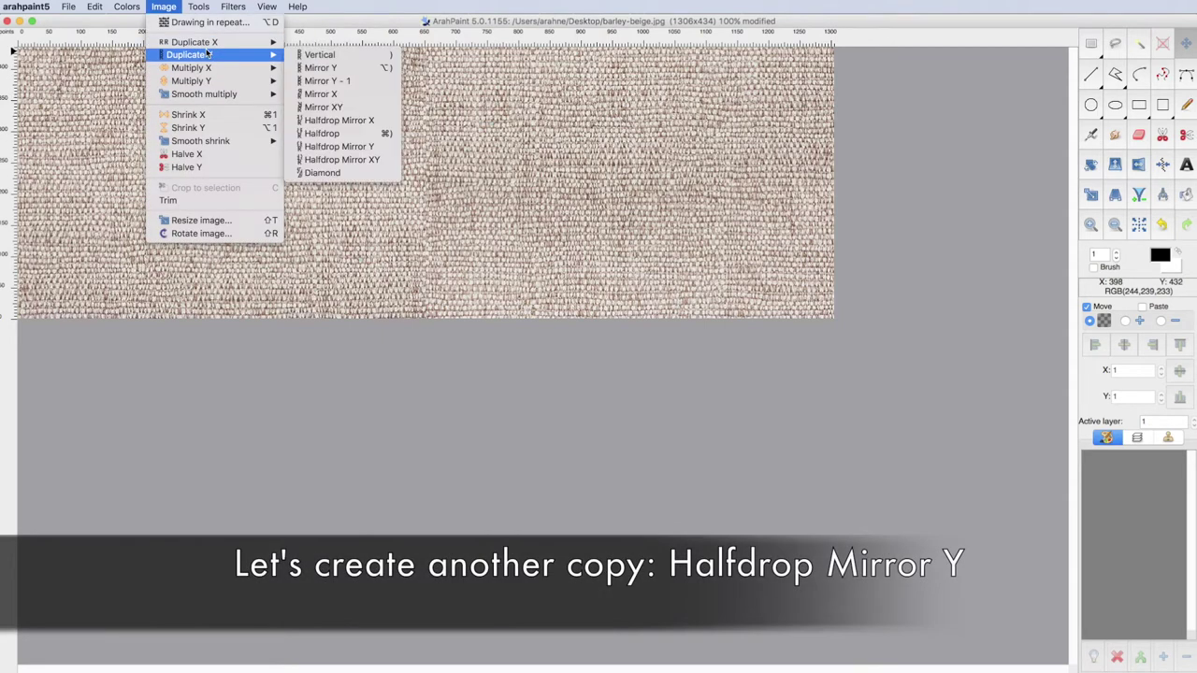
# - Add a Halfdrop Mirror Y copy below, making the image 1306x868, and exit repeat view
pyautogui.click(353, 147)
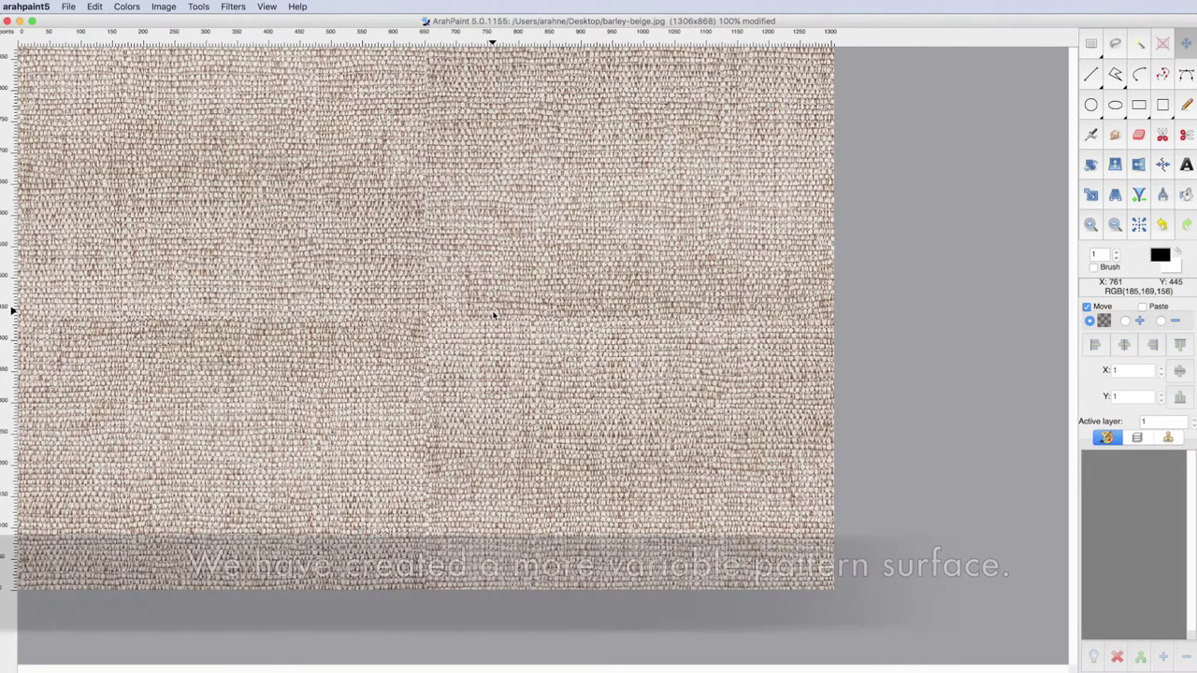
pyautogui.scroll(-1, 494, 360)
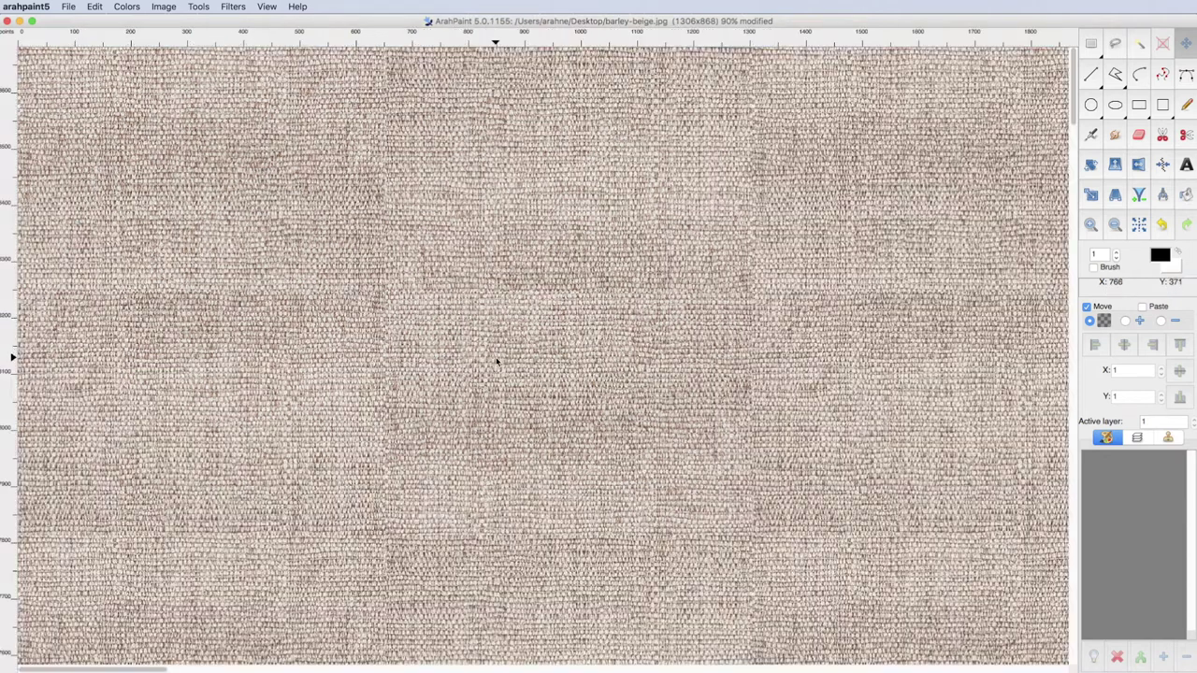
pyautogui.press('r')
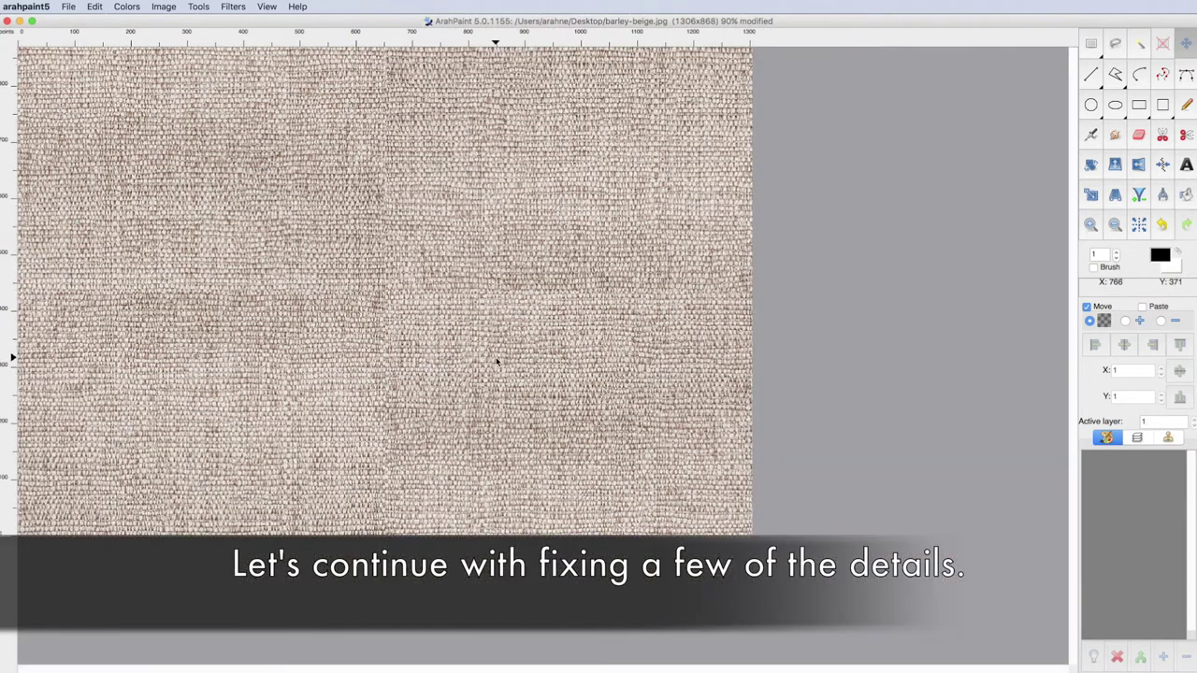
# - Lasso a wavy weave strip near the top, move it over the middle seam, and merge it
pyautogui.click(1117, 45)
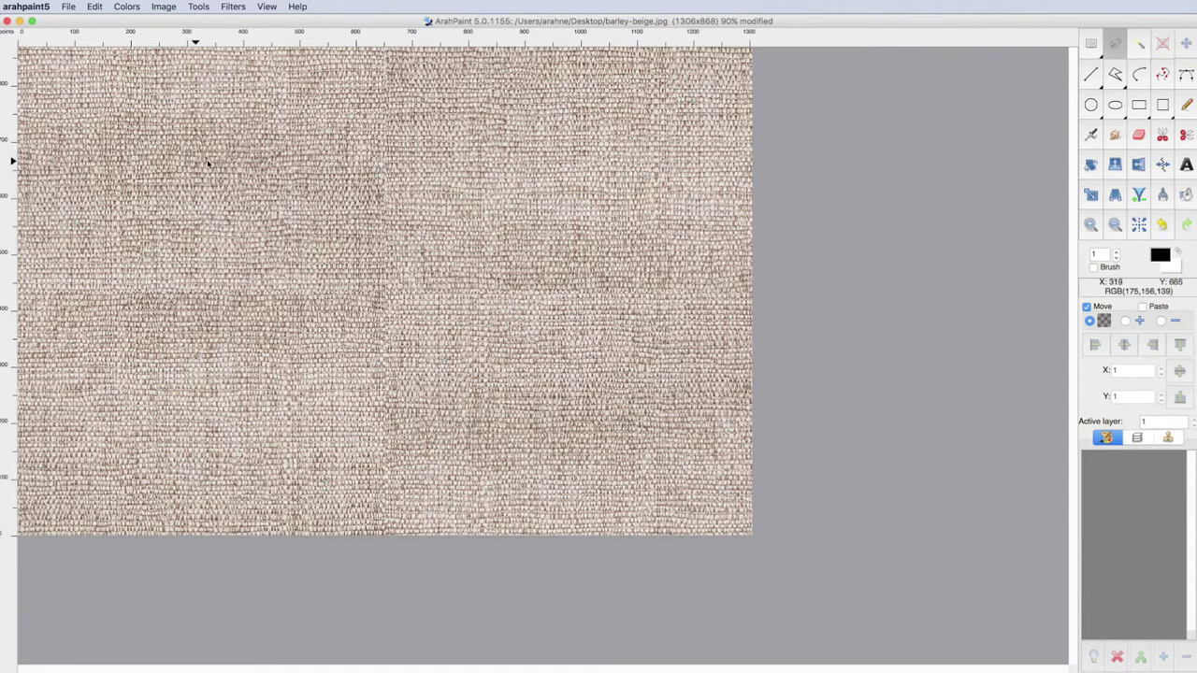
pyautogui.moveTo(40, 149)
pyautogui.mouseDown()
pyautogui.moveTo(737, 181)
pyautogui.moveTo(119, 187)
pyautogui.moveTo(42, 148)
pyautogui.mouseUp()
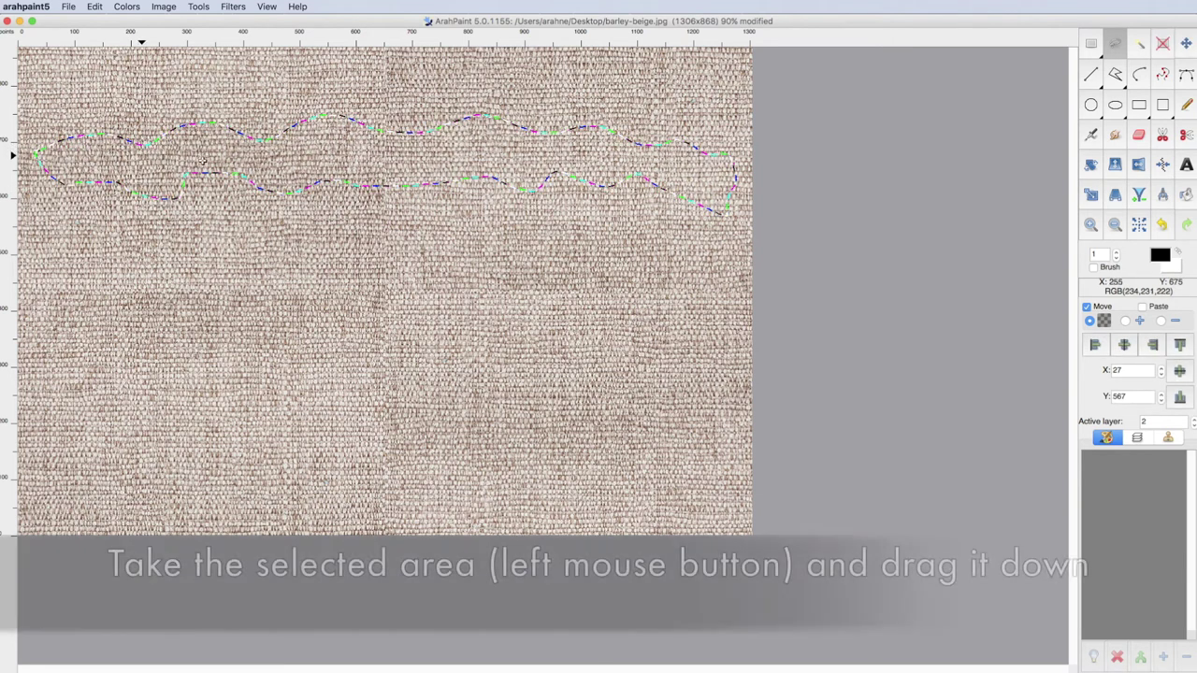
pyautogui.moveTo(206, 153); pyautogui.dragTo(202, 279)
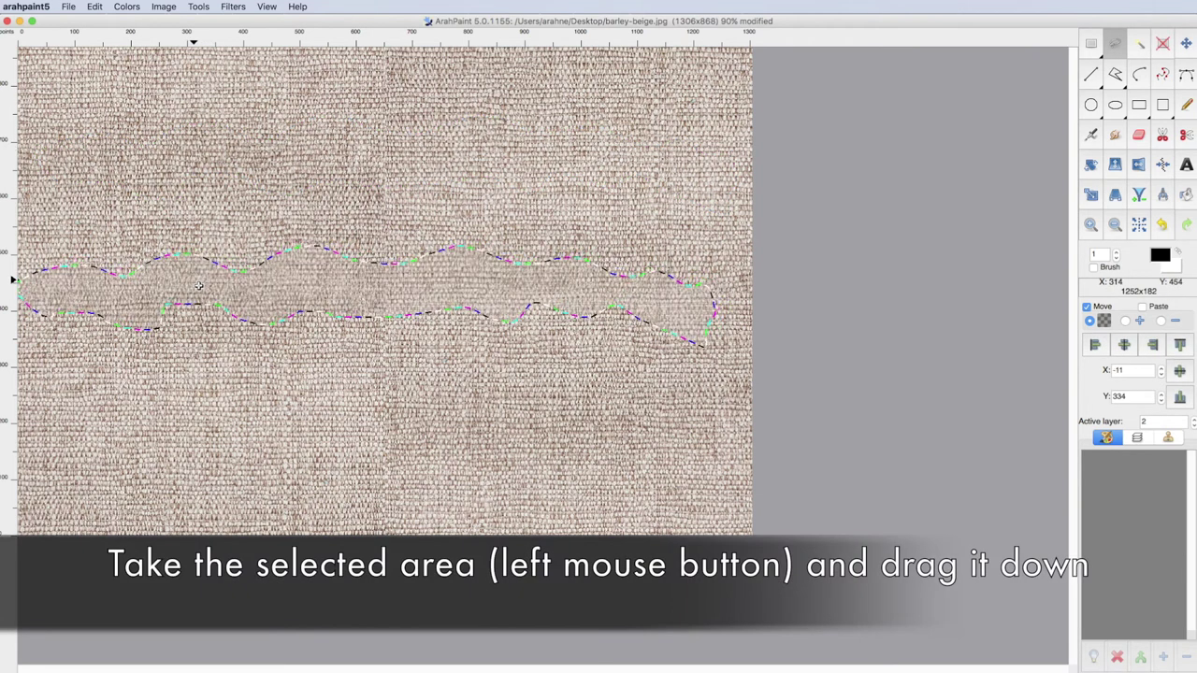
pyautogui.moveTo(202, 279); pyautogui.dragTo(197, 272)
pyautogui.click(1164, 44)
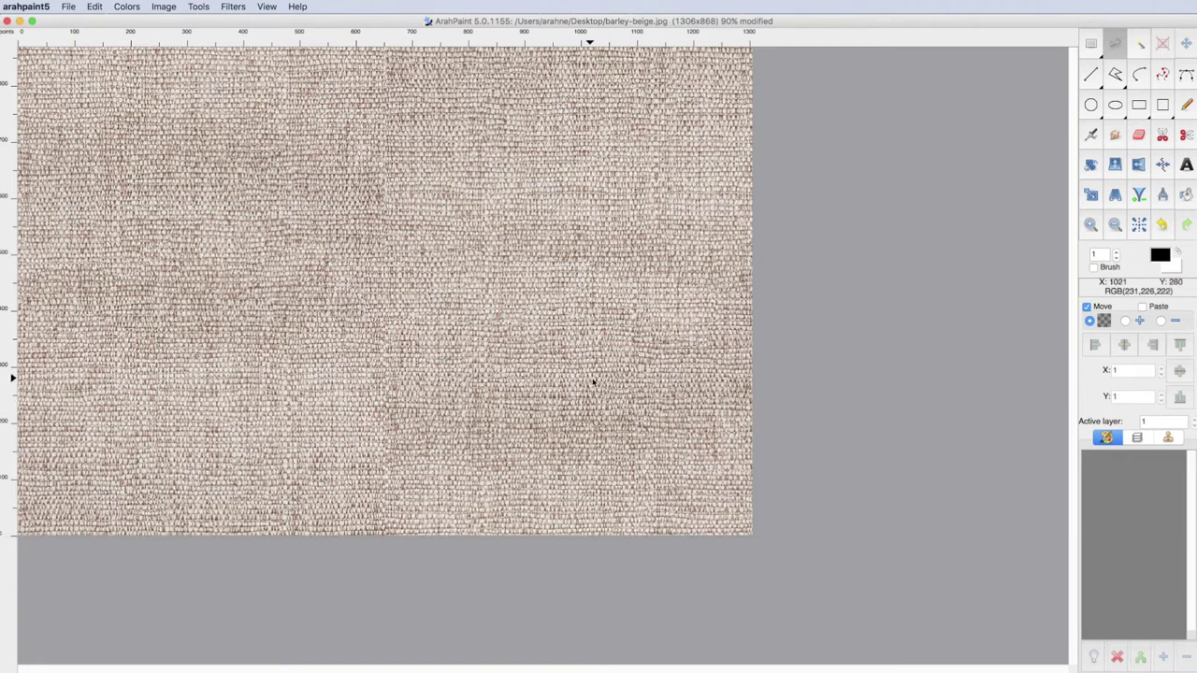
# - In repeat view, cover a horizontal tile border with a lassoed weave strip and merge it
pyautogui.press('r')
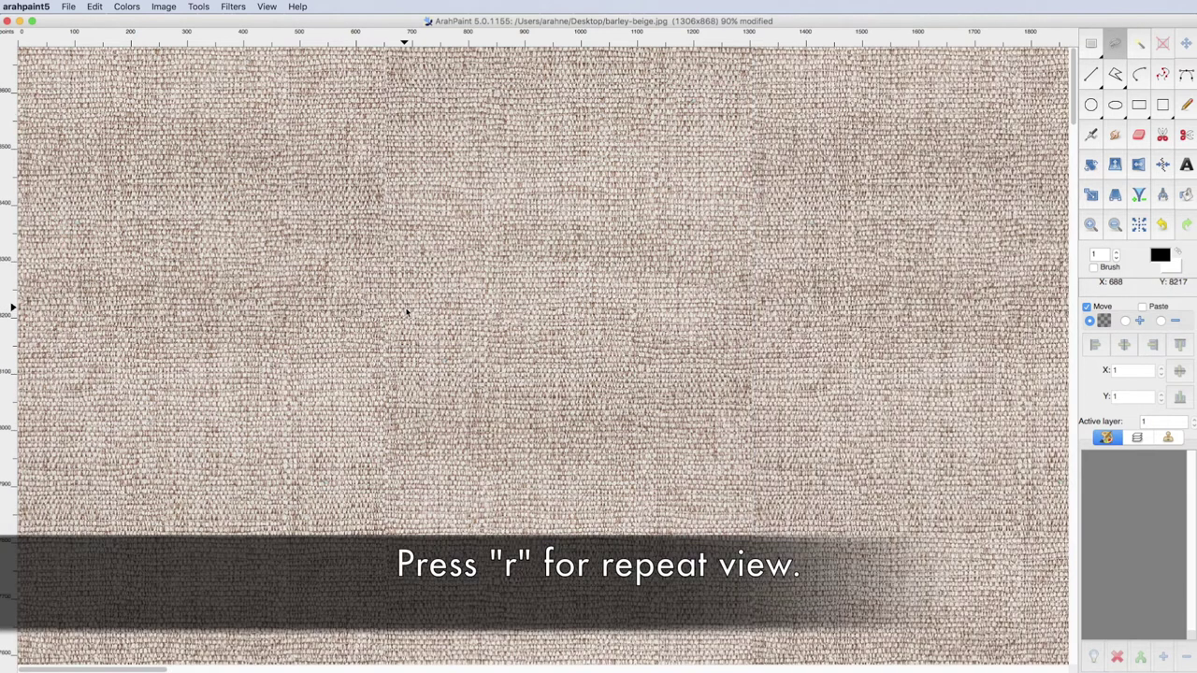
pyautogui.scroll(-1, 412, 313)
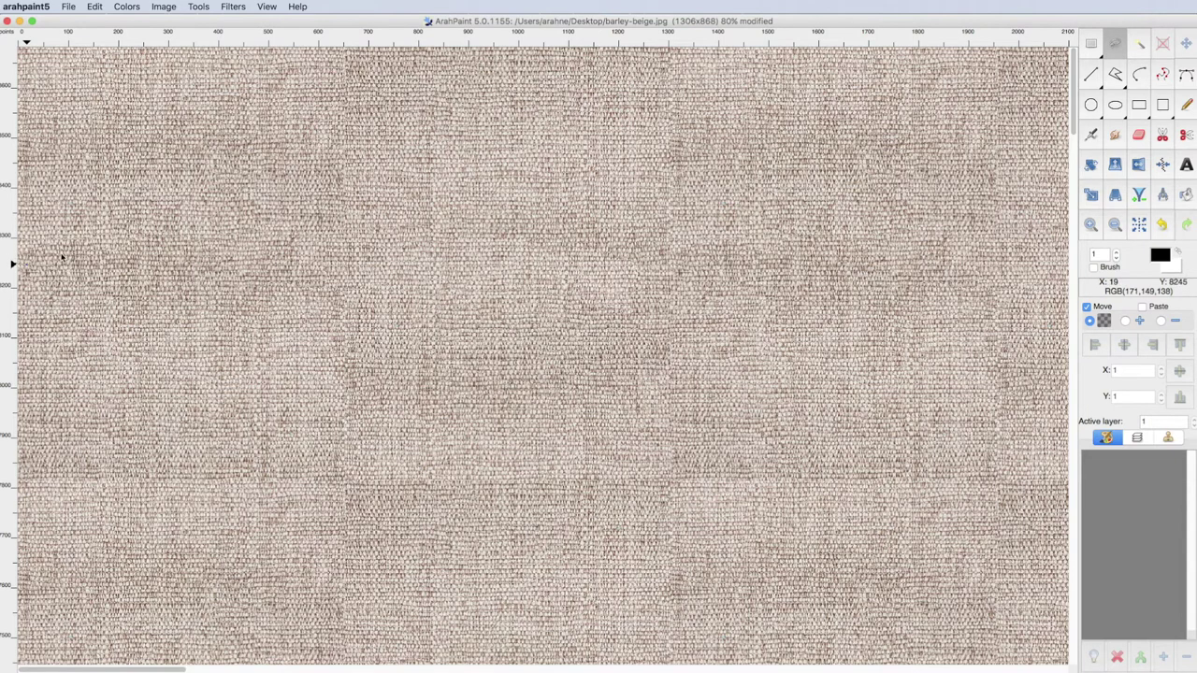
pyautogui.moveTo(218, 251); pyautogui.dragTo(560, 258)
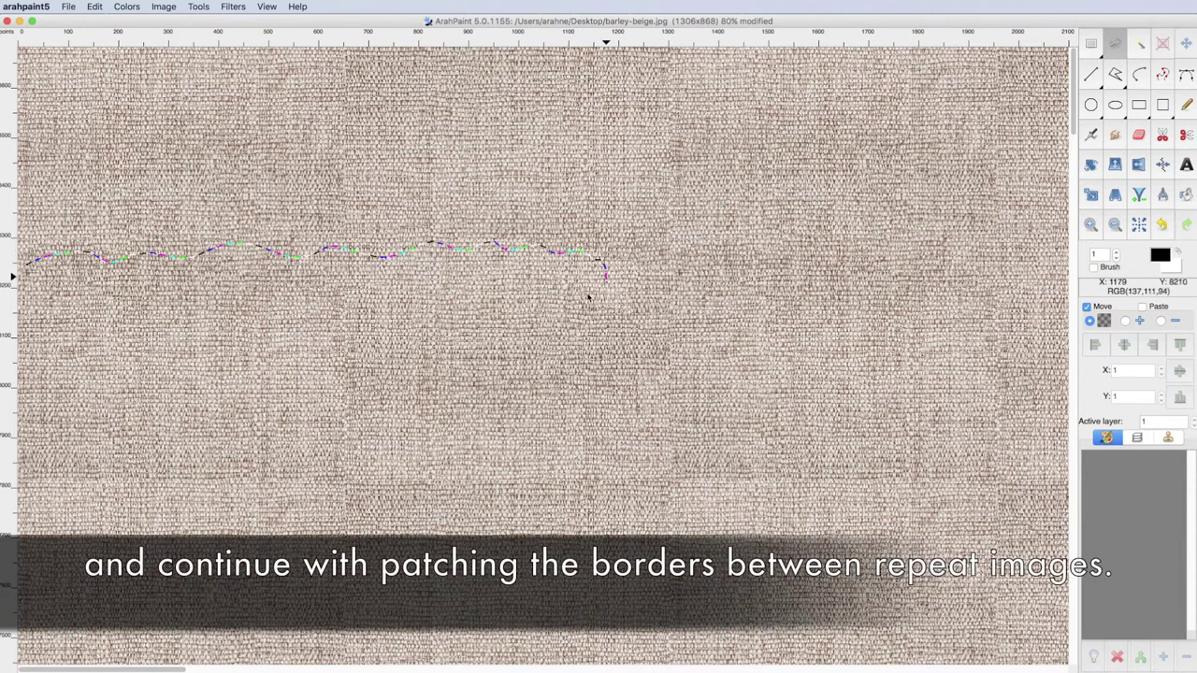
pyautogui.moveTo(291, 303)
pyautogui.mouseDown()
pyautogui.moveTo(83, 294)
pyautogui.moveTo(139, 492)
pyautogui.mouseUp()
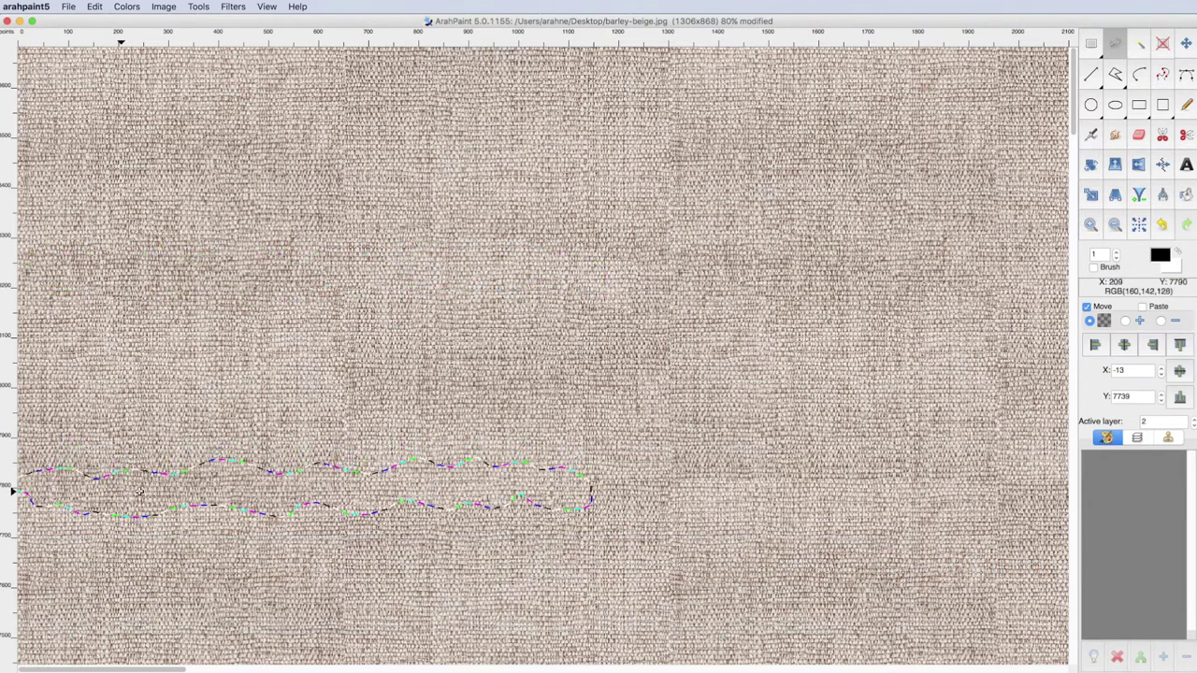
pyautogui.click(1164, 43)
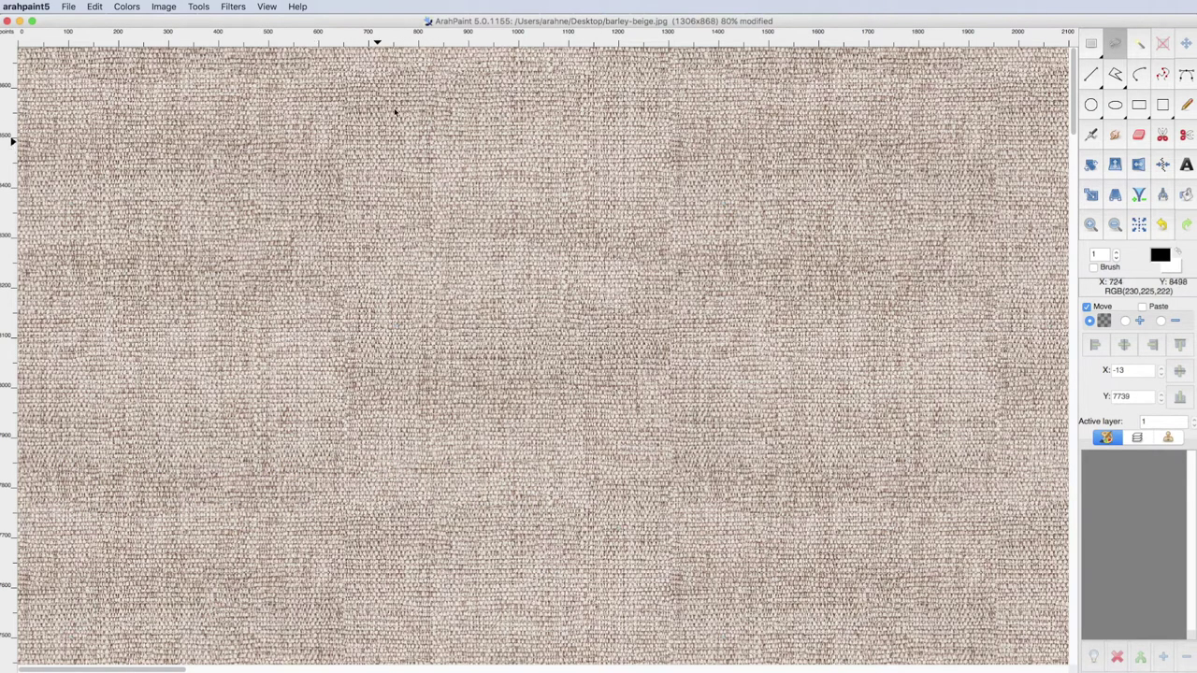
# - Cover the vertical tile border with a tall weave piece, merge it, and zoom out
pyautogui.moveTo(435, 95)
pyautogui.mouseDown()
pyautogui.moveTo(457, 159)
pyautogui.moveTo(452, 86)
pyautogui.mouseUp()
pyautogui.moveTo(448, 161); pyautogui.dragTo(687, 186)
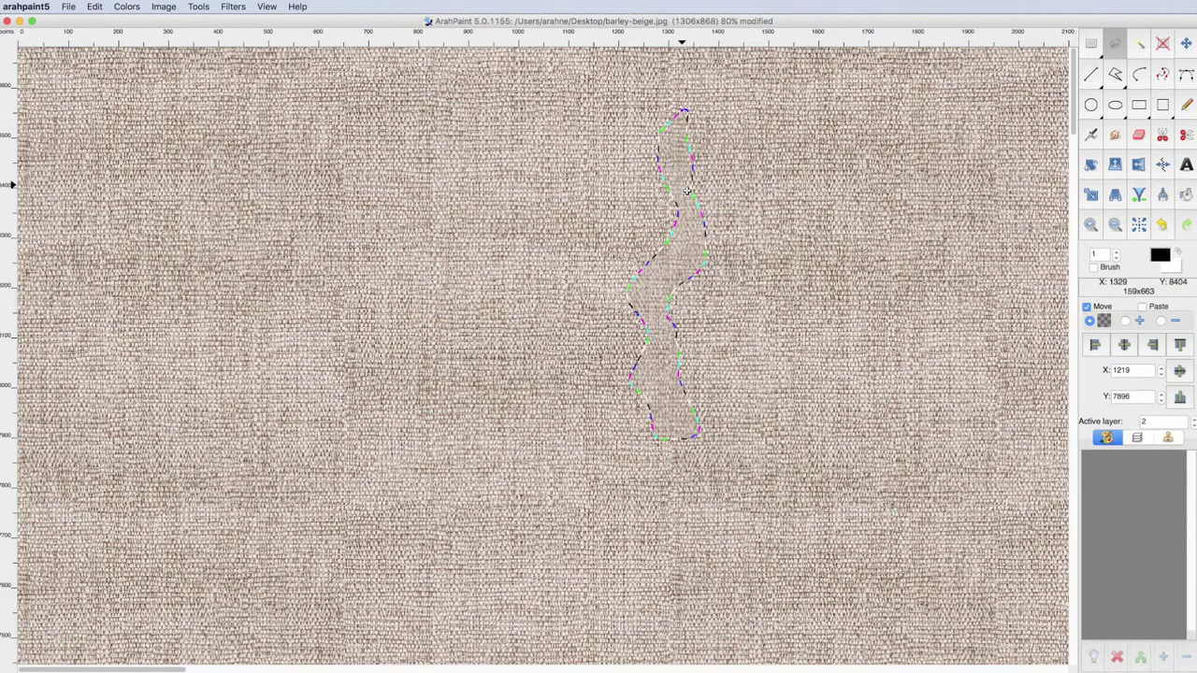
pyautogui.click(1163, 44)
pyautogui.hotkey('ctrl', '-')
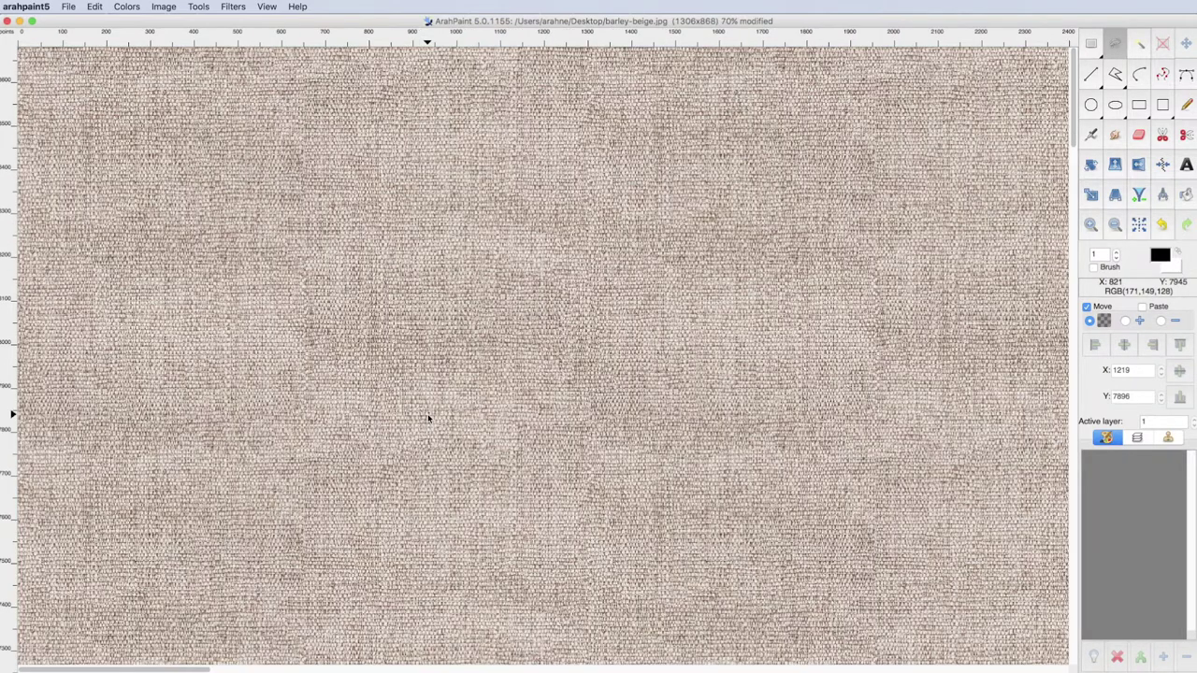
# - Zoom in on the tile edges, then bring up the Insert or remove area settings
pyautogui.hotkey('ctrl', '+')
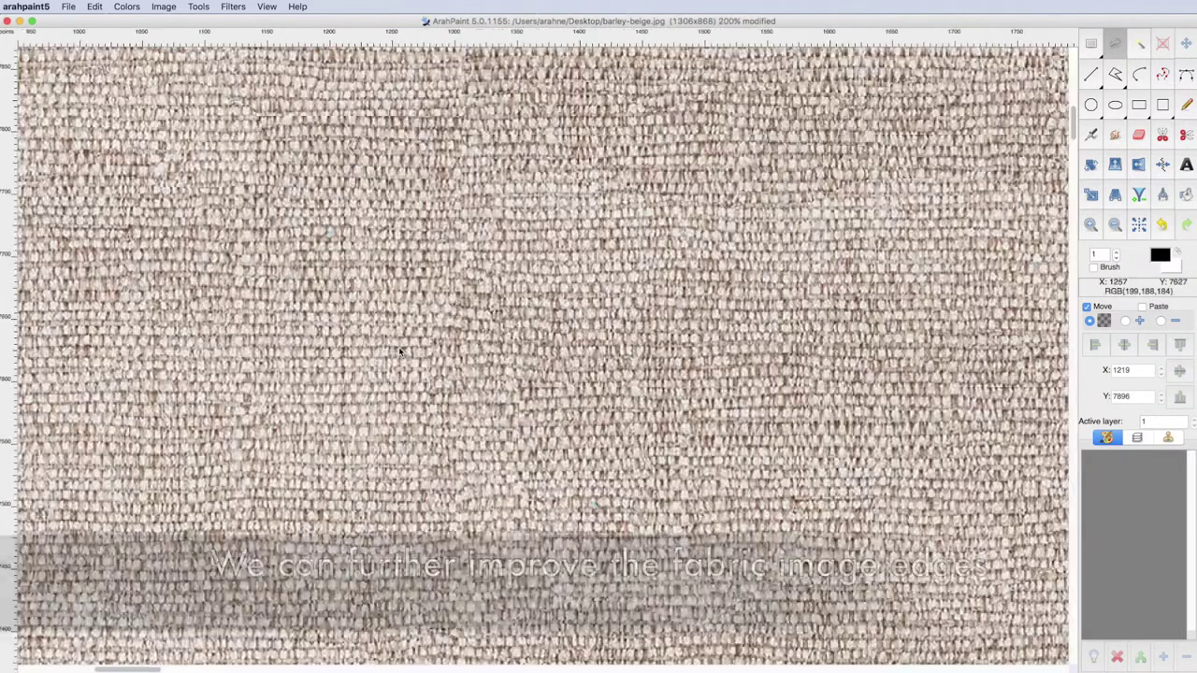
pyautogui.hotkey('ctrl', '+')
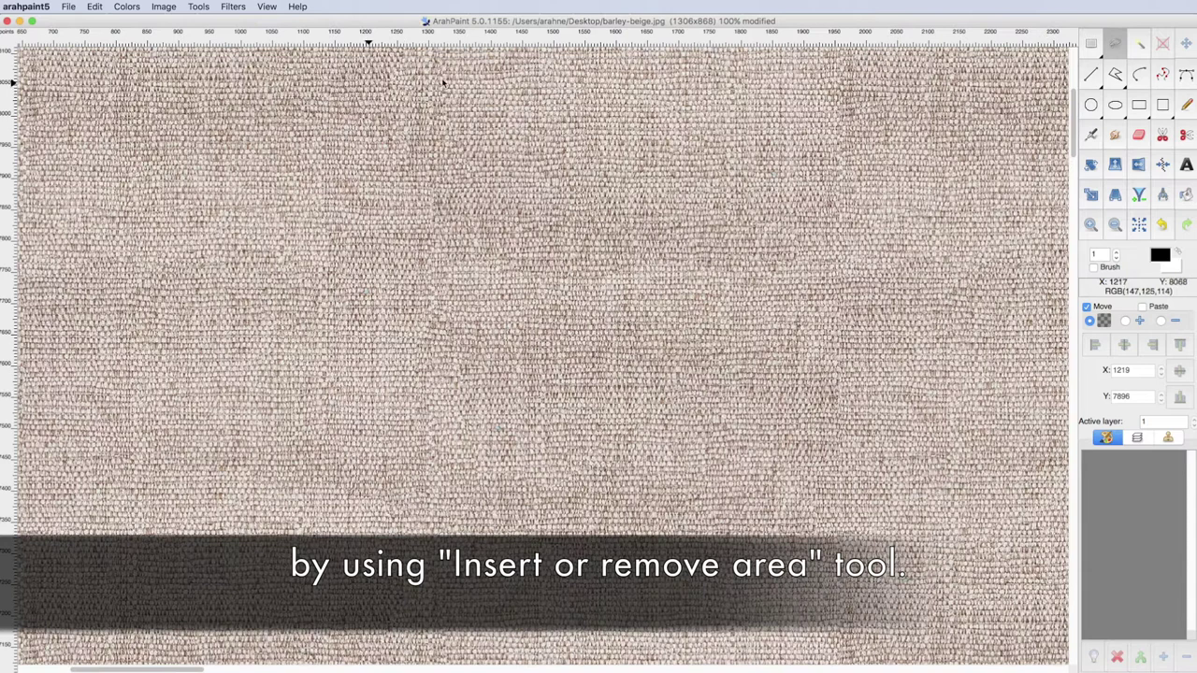
pyautogui.click(1140, 194)
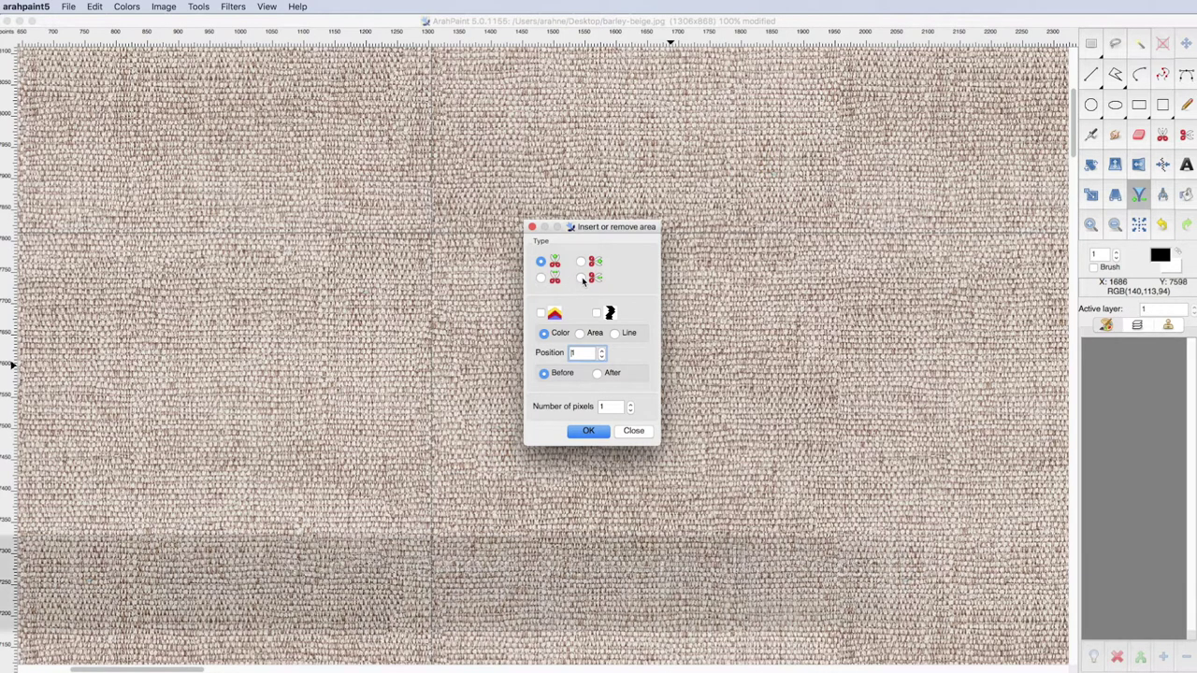
# - Remove thin 2-pixel vertical columns at the seam, narrowing the image to 1297x868
pyautogui.click(542, 279)
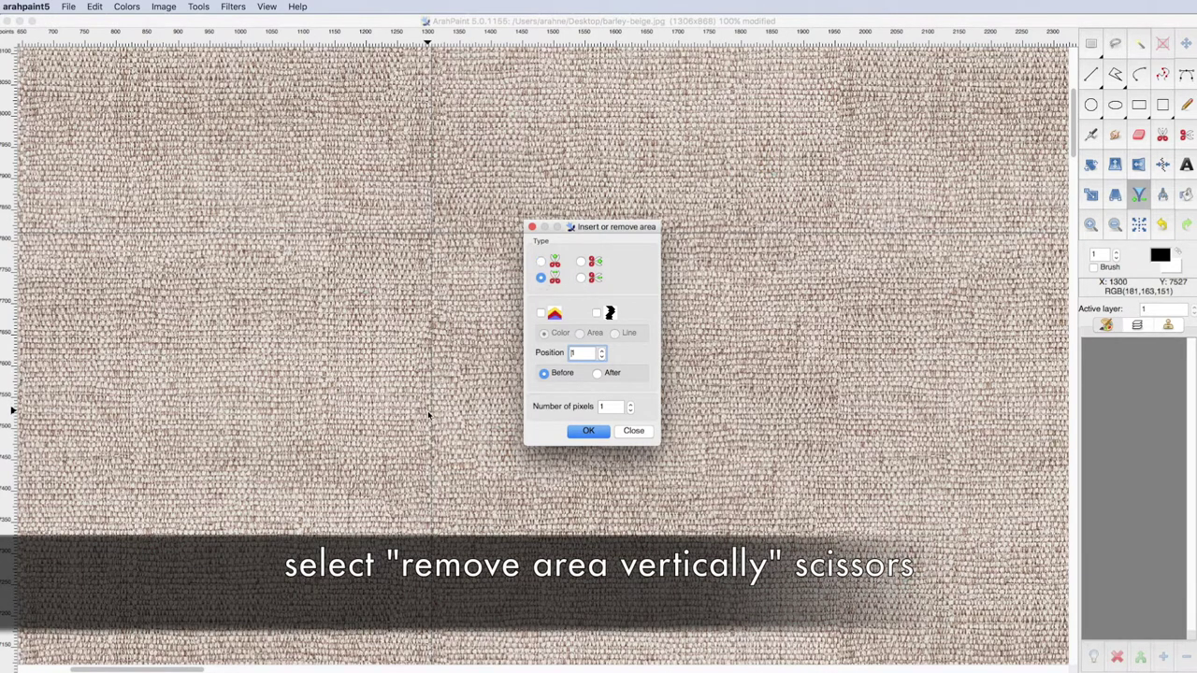
pyautogui.click(428, 411)
pyautogui.moveTo(428, 413); pyautogui.dragTo(432, 413)
pyautogui.scroll(3, 420, 371)
pyautogui.scroll(2, 420, 371)
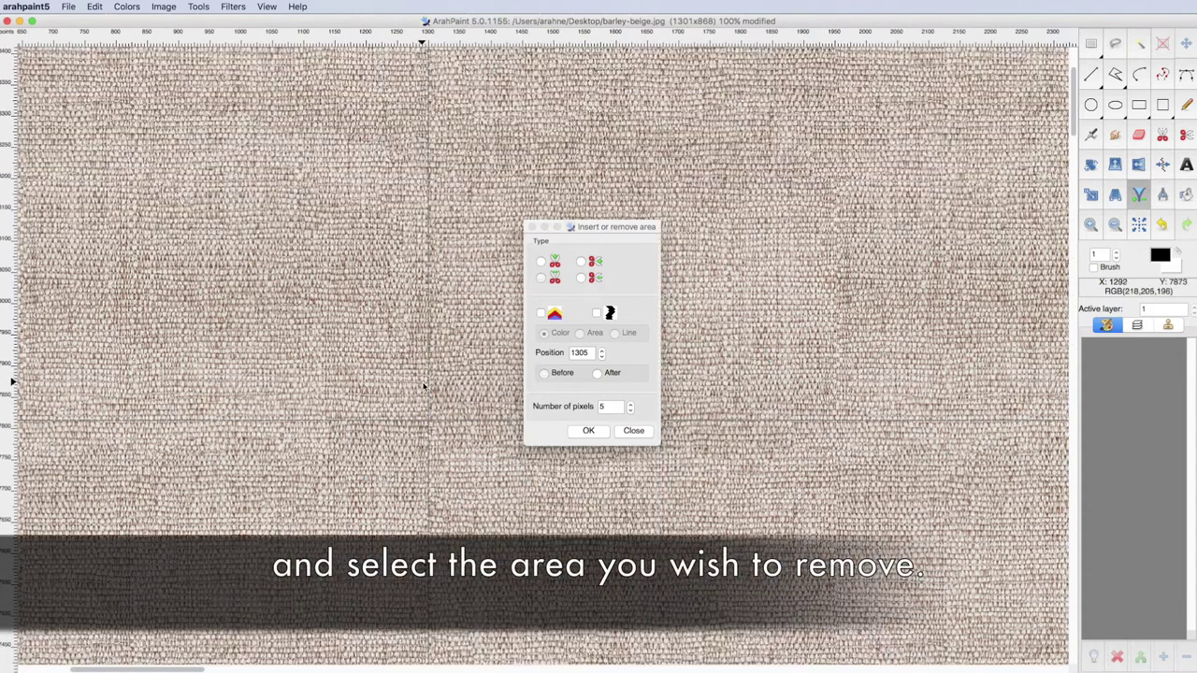
pyautogui.moveTo(426, 393); pyautogui.dragTo(430, 393)
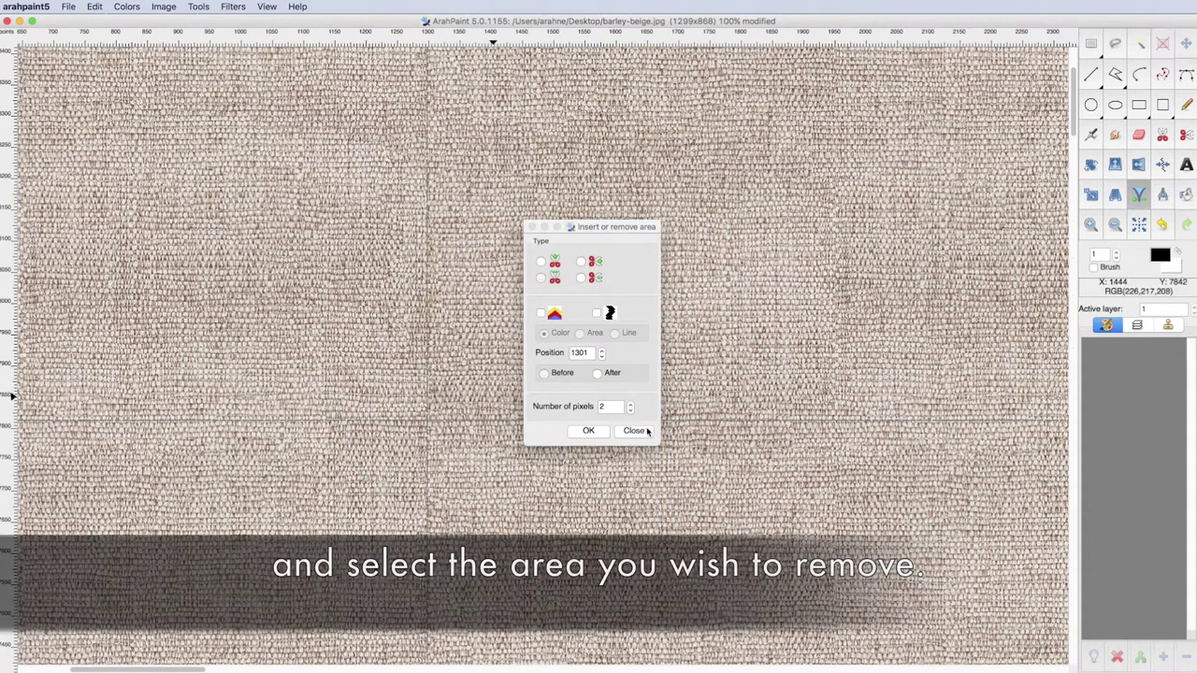
pyautogui.click(596, 436)
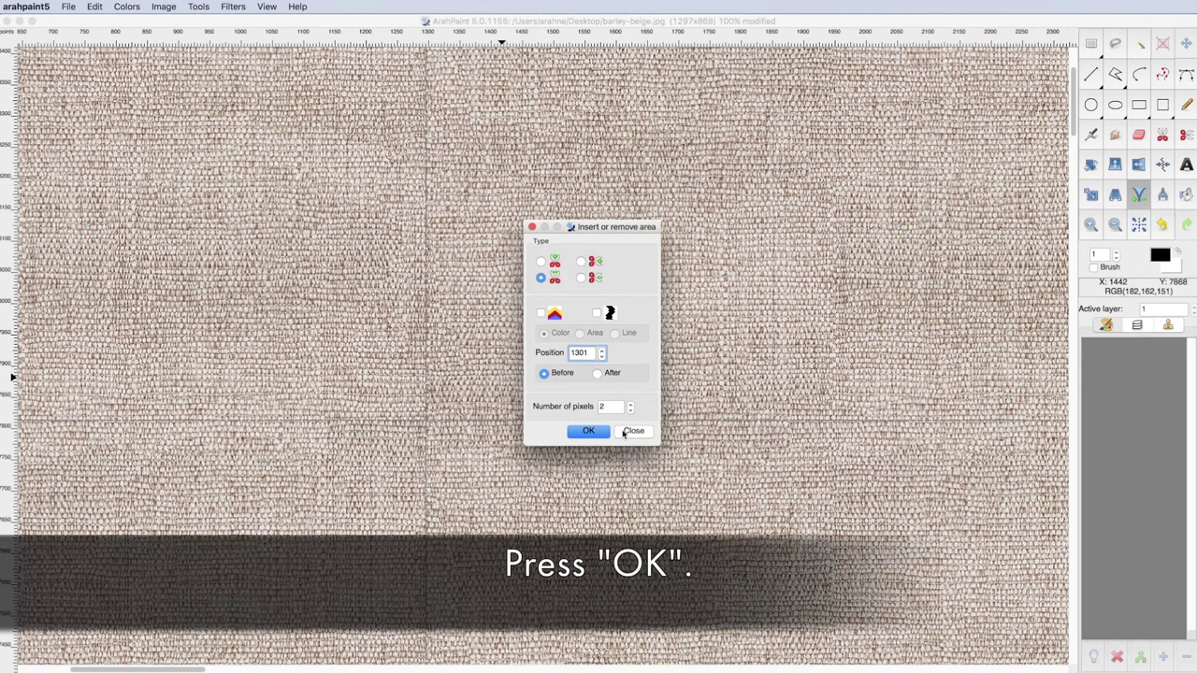
pyautogui.click(633, 435)
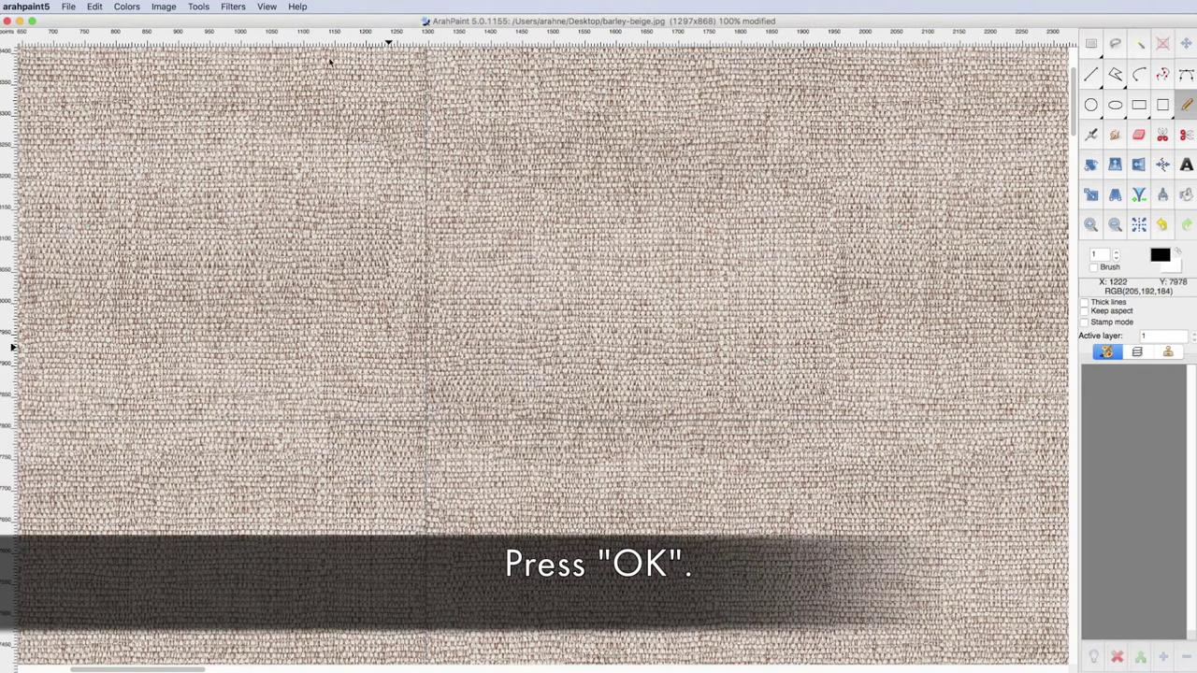
pyautogui.scroll(-1, 284, 278)
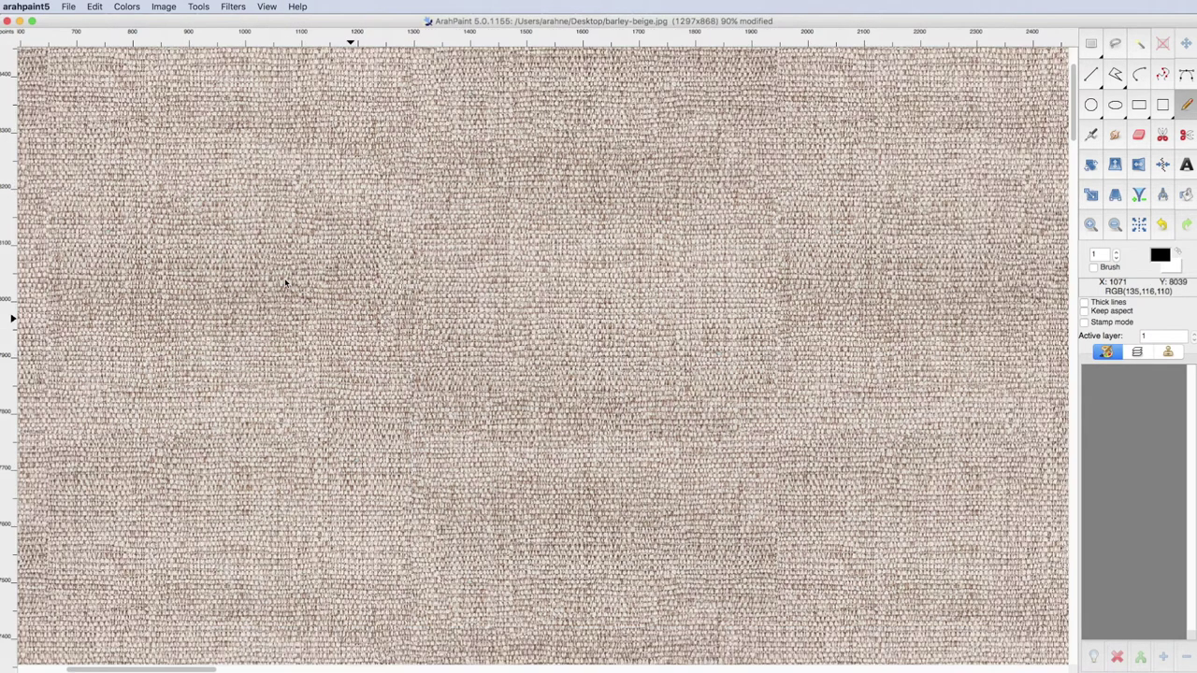
# - Save the trimmed fabric picture under the new file name 'barley'
pyautogui.scroll(3, 285, 278)
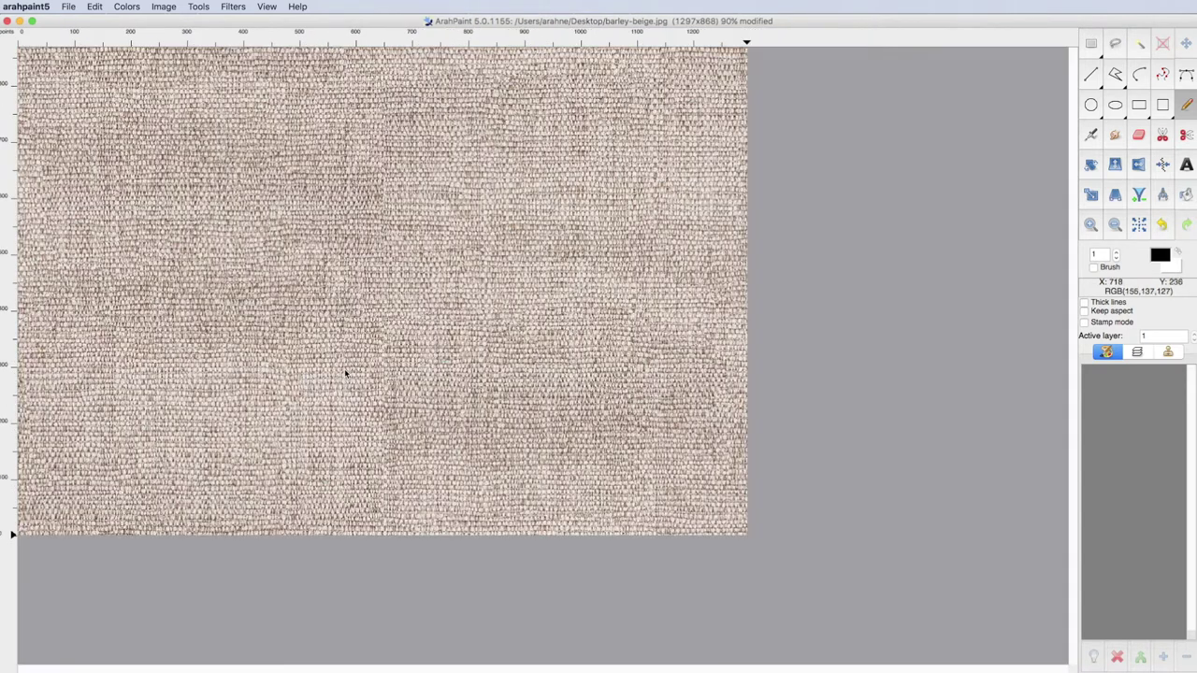
pyautogui.click(67, 6)
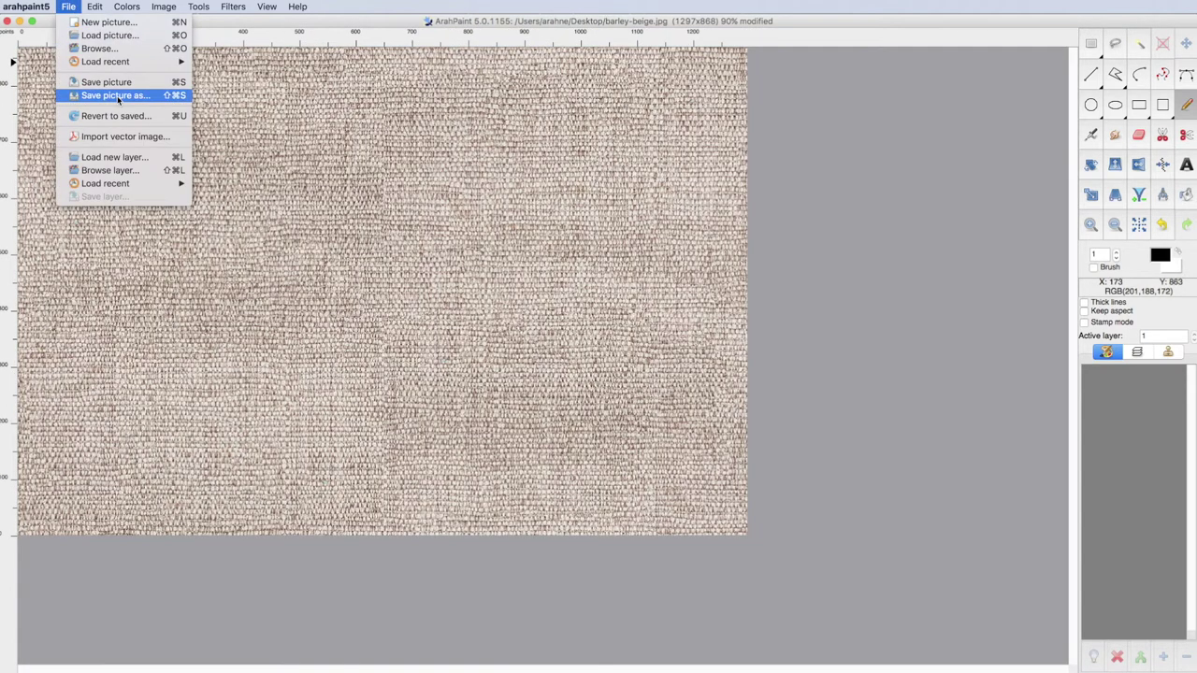
pyautogui.click(117, 95)
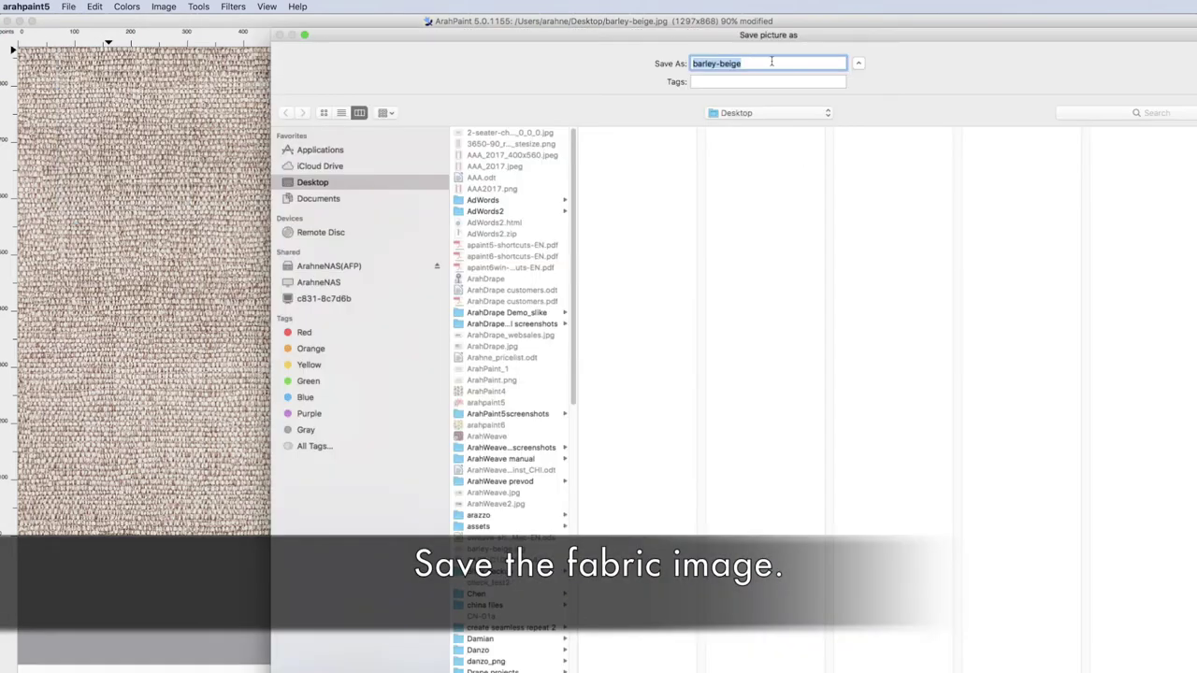
pyautogui.click(772, 62)
pyautogui.press('BackSpace')
pyautogui.press('BackSpace')
pyautogui.press('BackSpace')
pyautogui.write('barley')
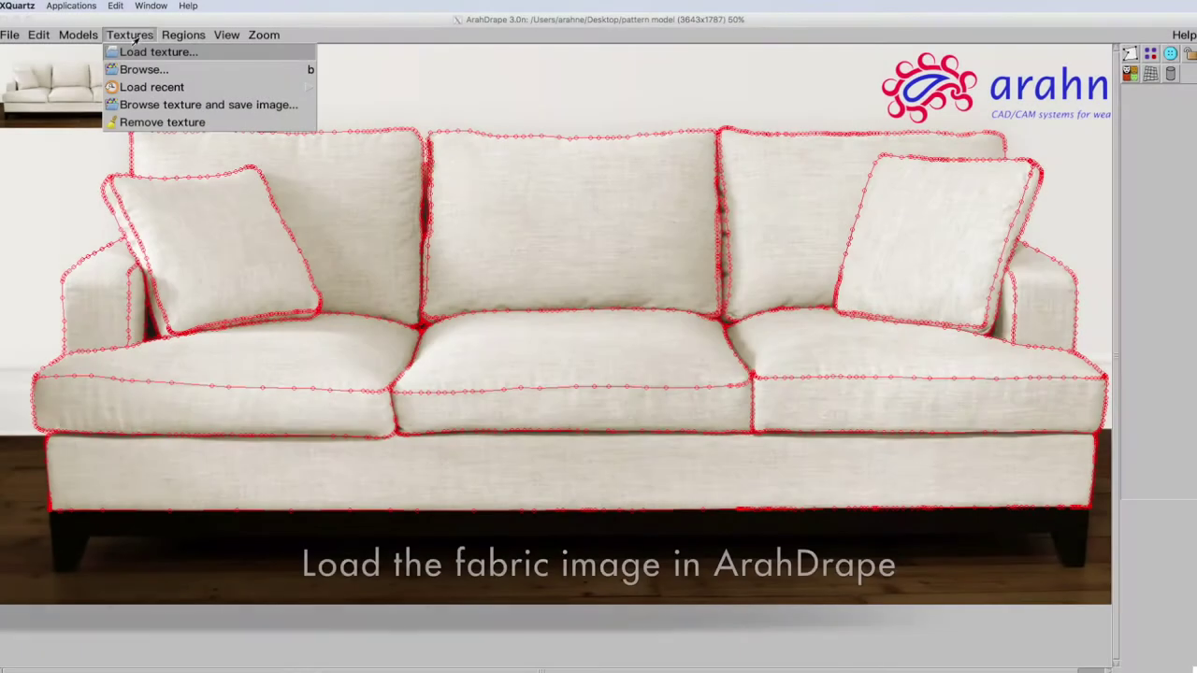
pyautogui.moveTo(152, 87)
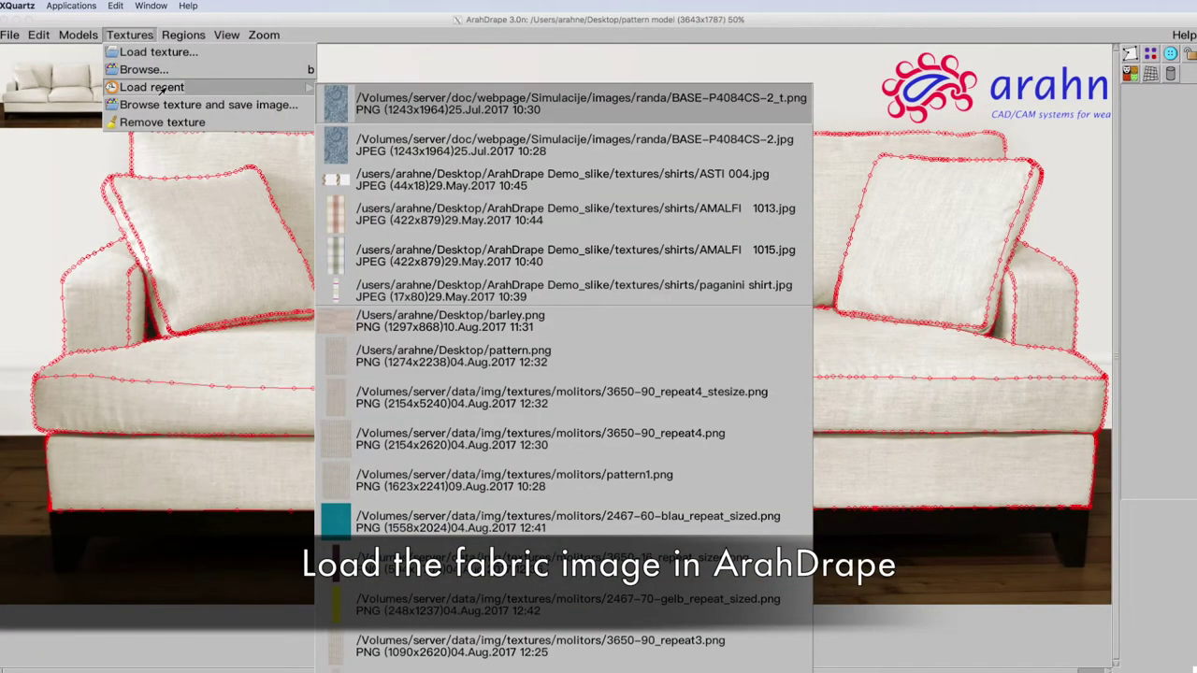
# - Apply the recent barley.png texture to the sofa and show the plain image without region outlines
pyautogui.click(514, 321)
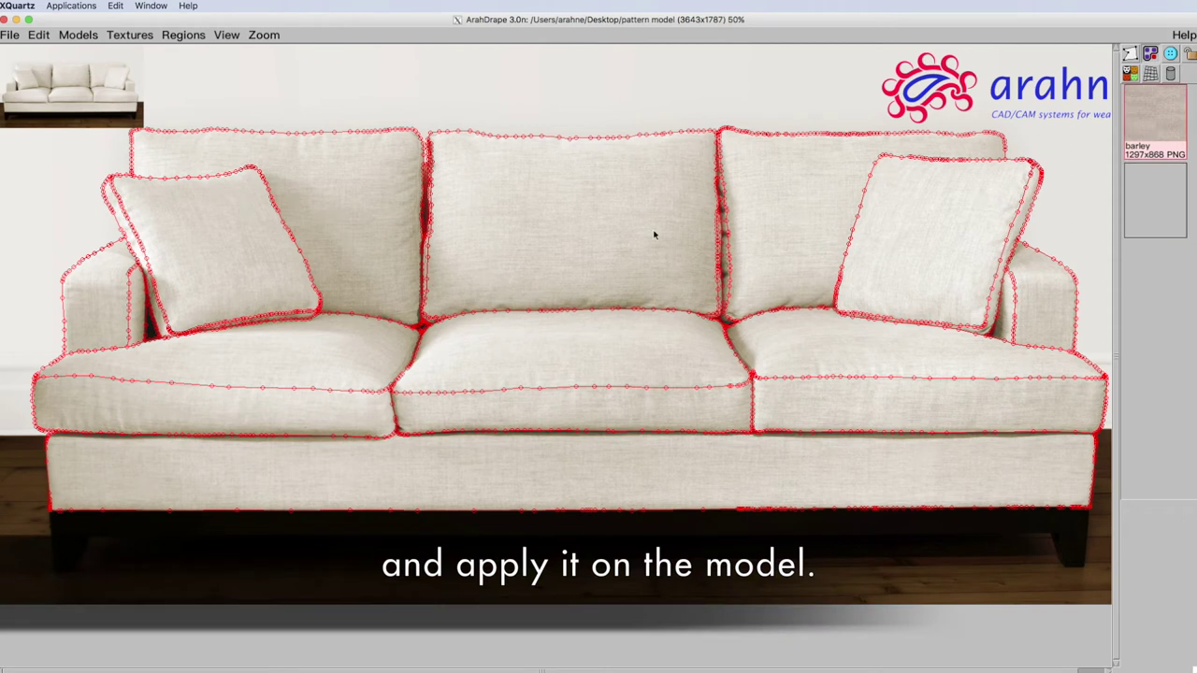
pyautogui.click(600, 256)
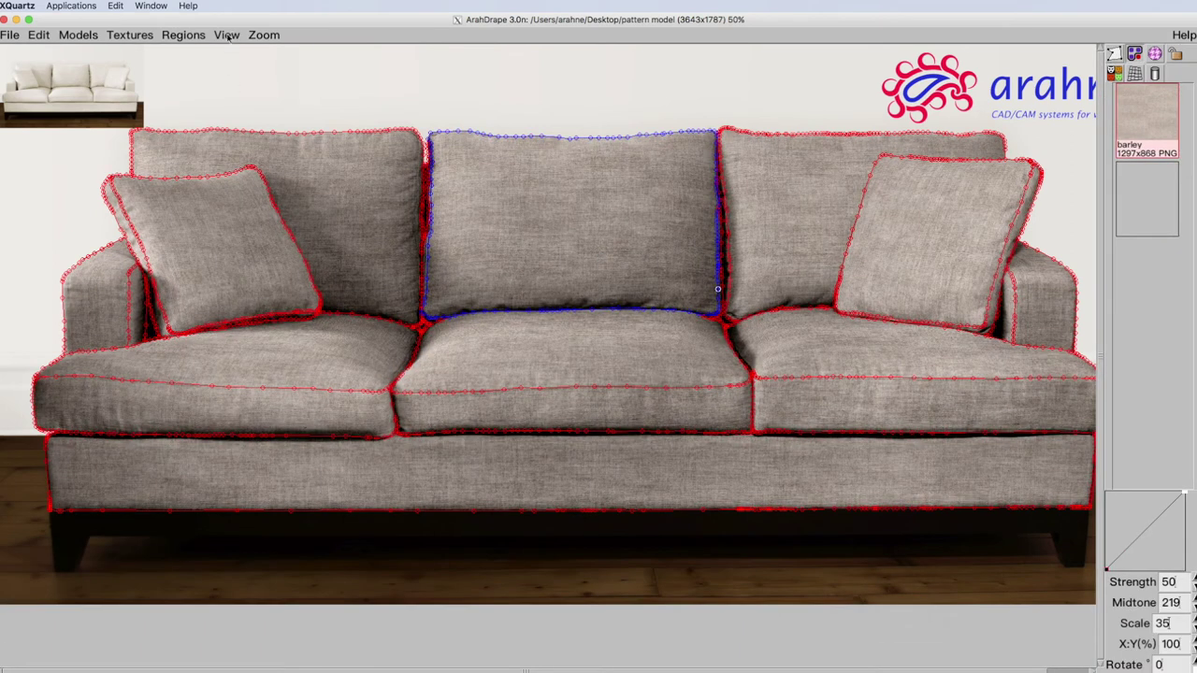
pyautogui.click(227, 35)
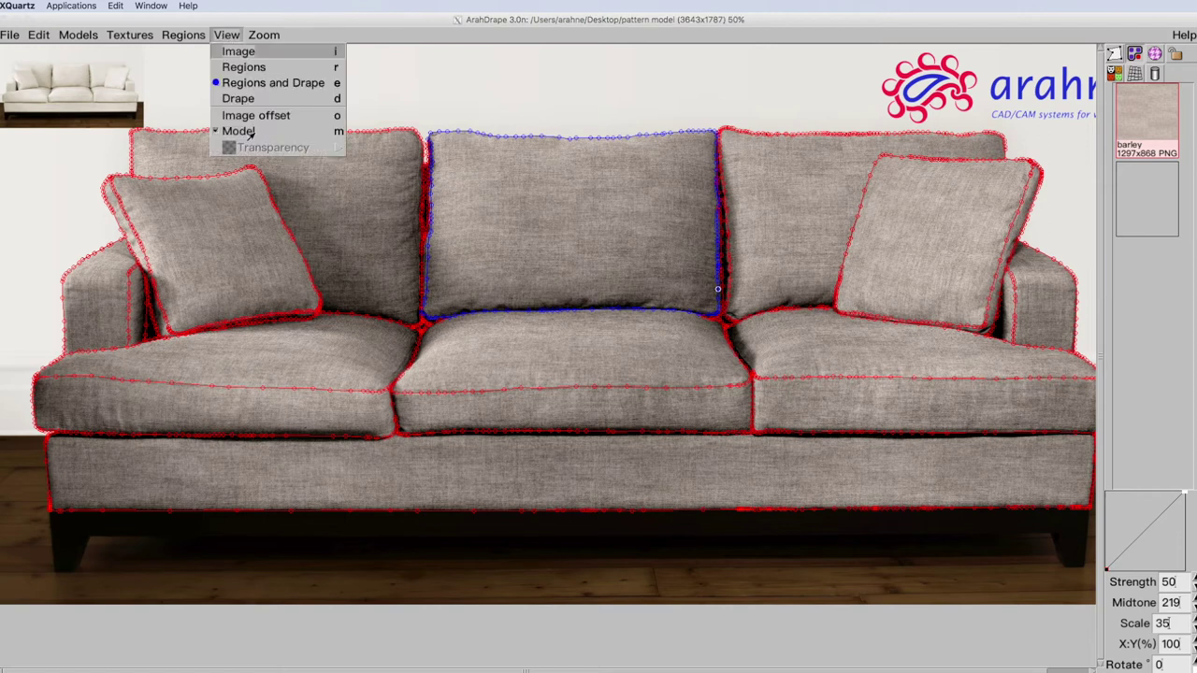
pyautogui.click(249, 100)
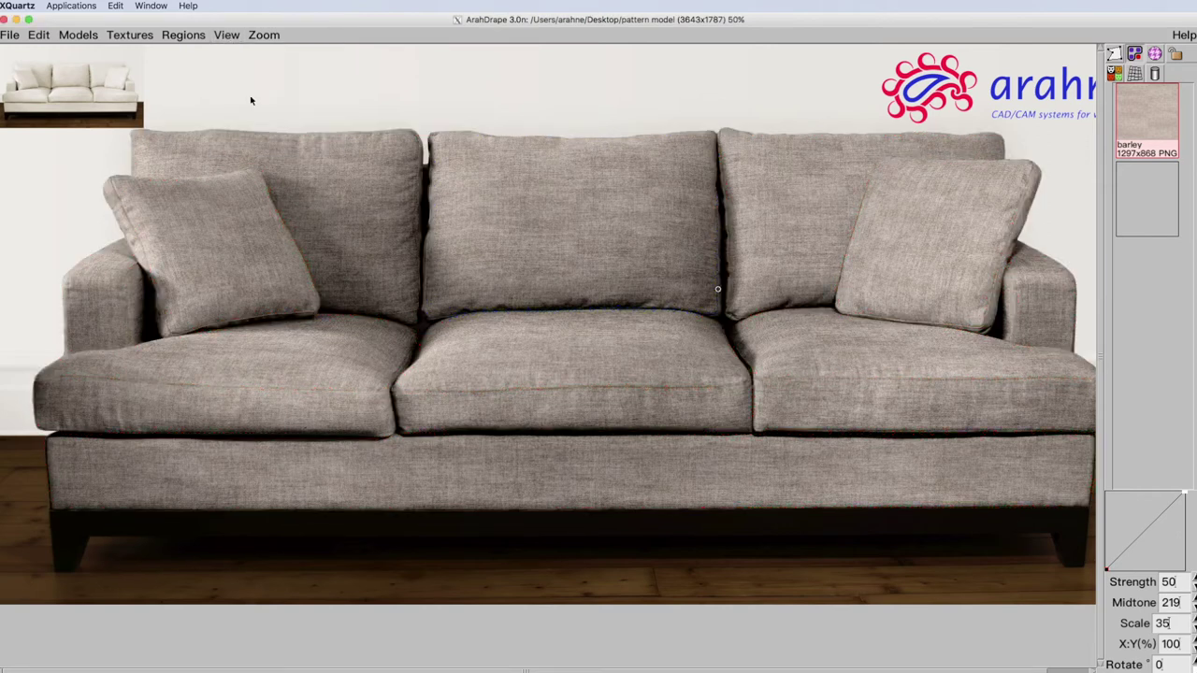